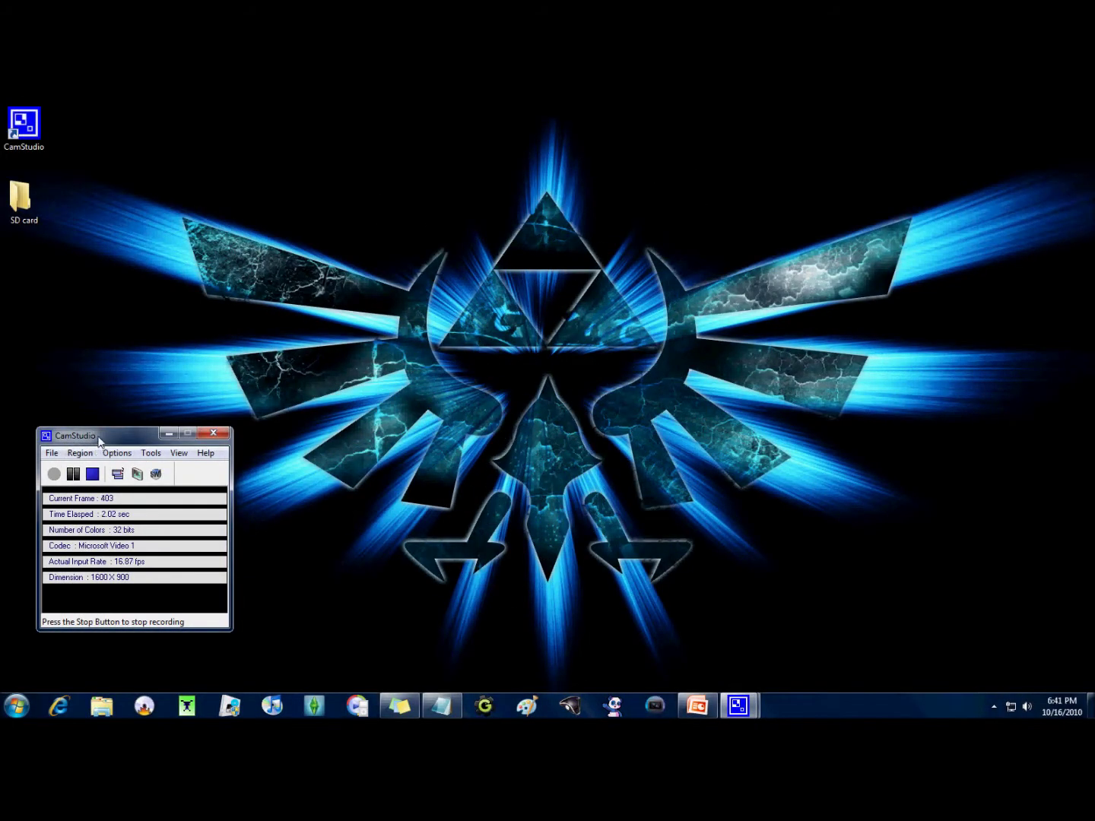
Restore the wii black theme notes and reposition the Notepad window.
drag(98, 440, 72, 508)
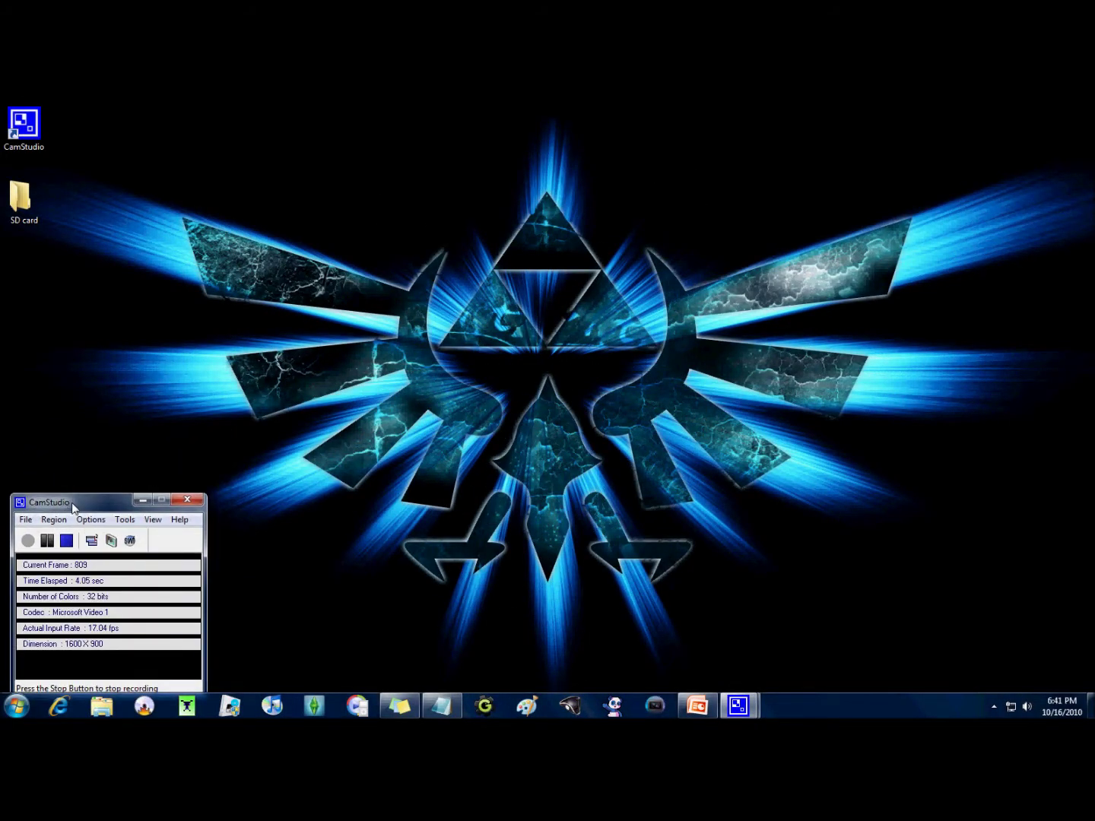
click(440, 705)
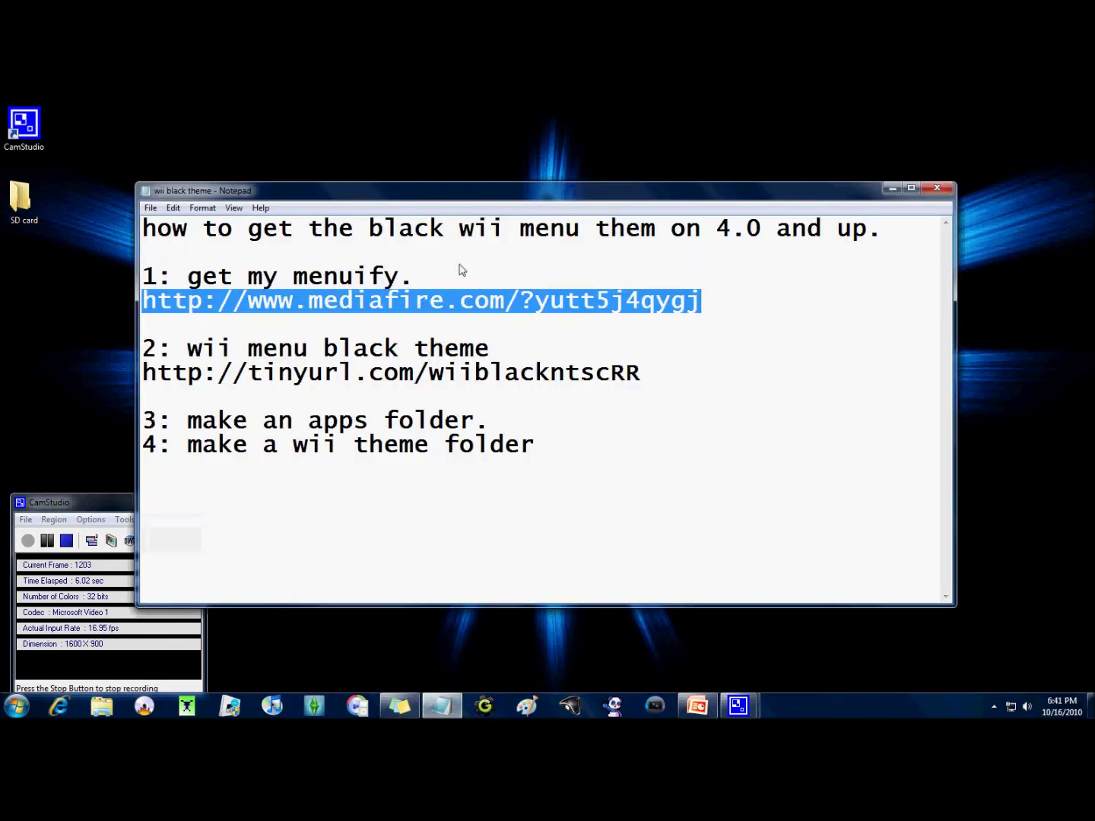
drag(492, 205, 474, 242)
key(ctrl+c)
click(452, 305)
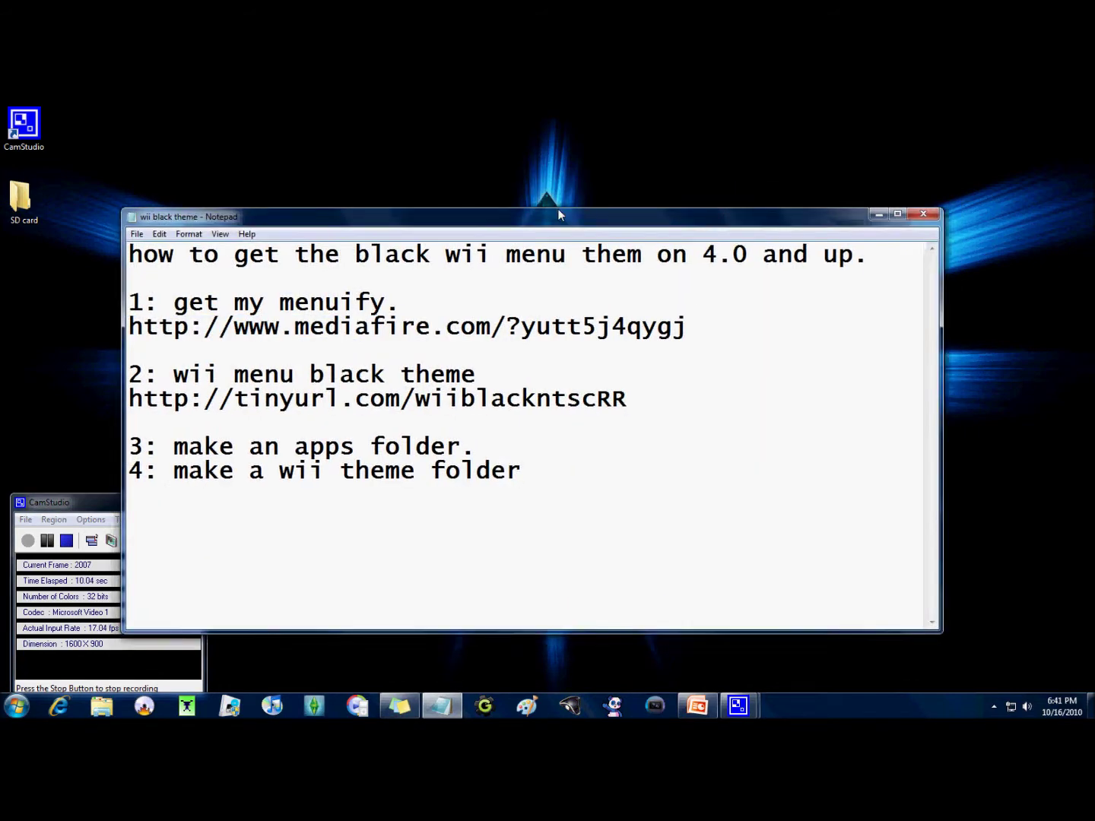
drag(552, 232, 565, 228)
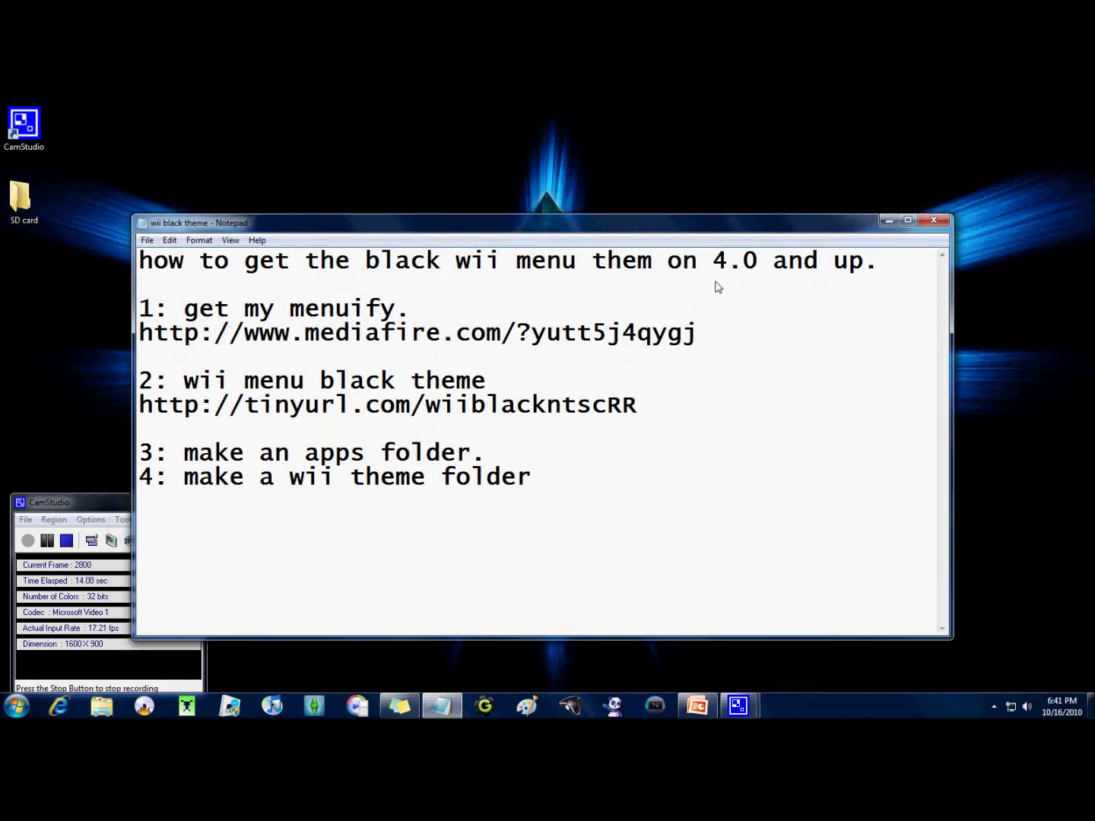
drag(693, 231, 746, 165)
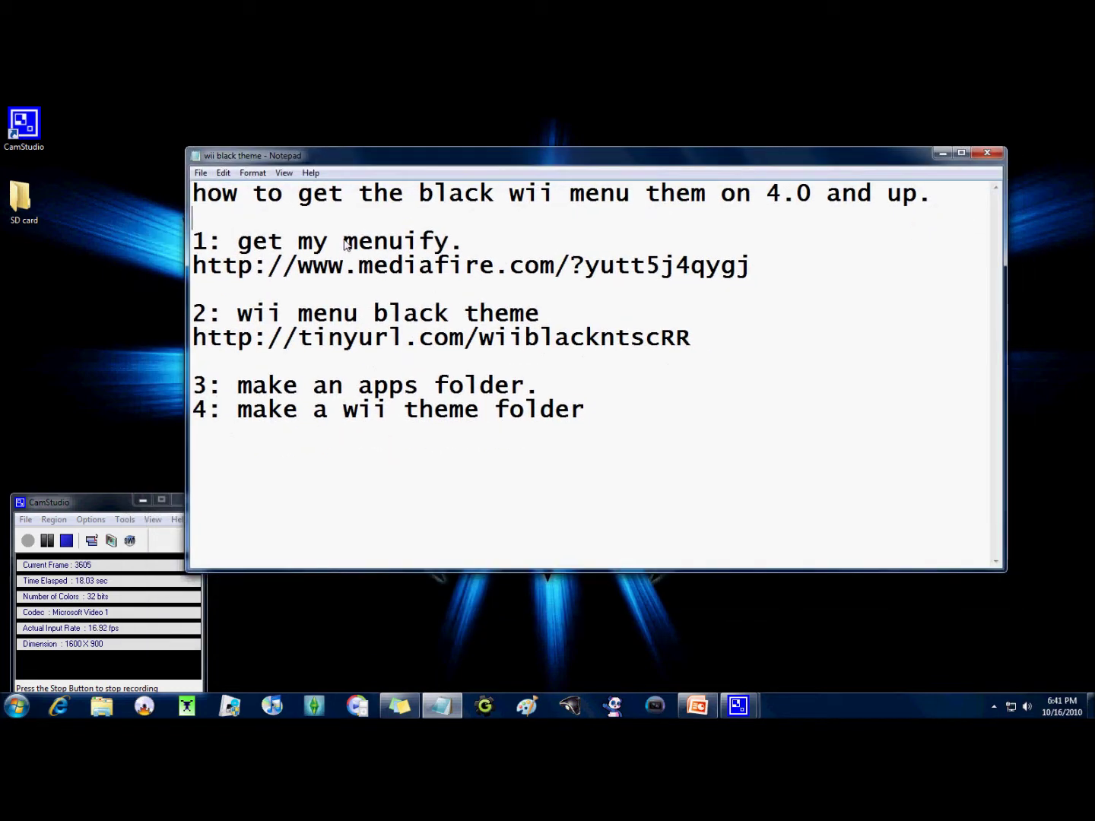
drag(530, 162, 499, 199)
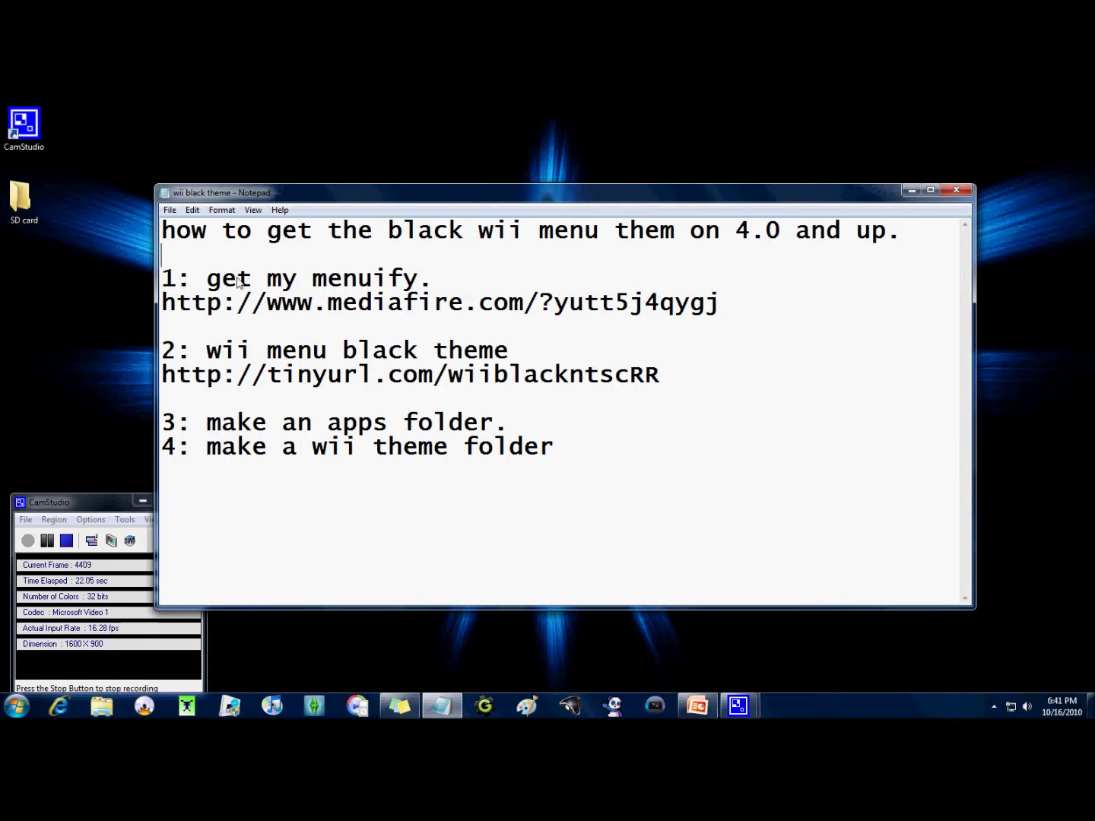
Select the MediaFire download link under step 1 in the notes.
drag(266, 282, 421, 282)
click(291, 308)
drag(163, 303, 719, 306)
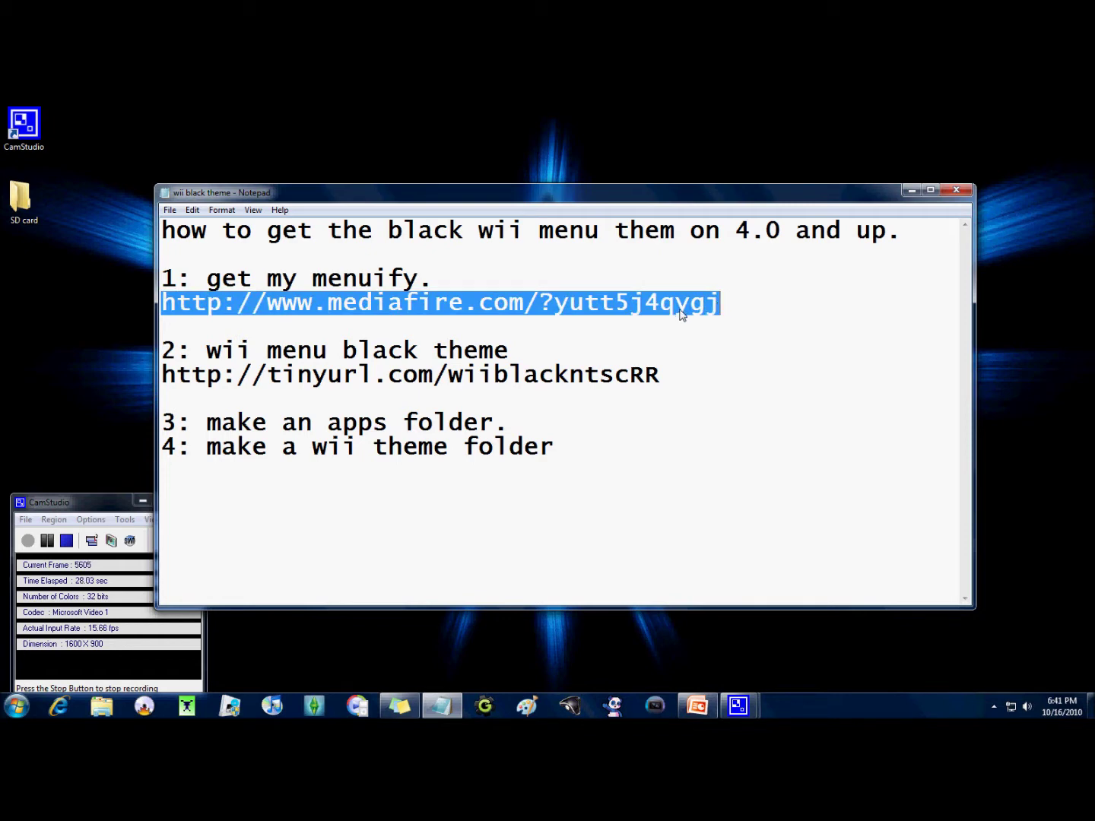
Launch Internet Explorer maximized, dismissing the session recovery prompt.
click(913, 188)
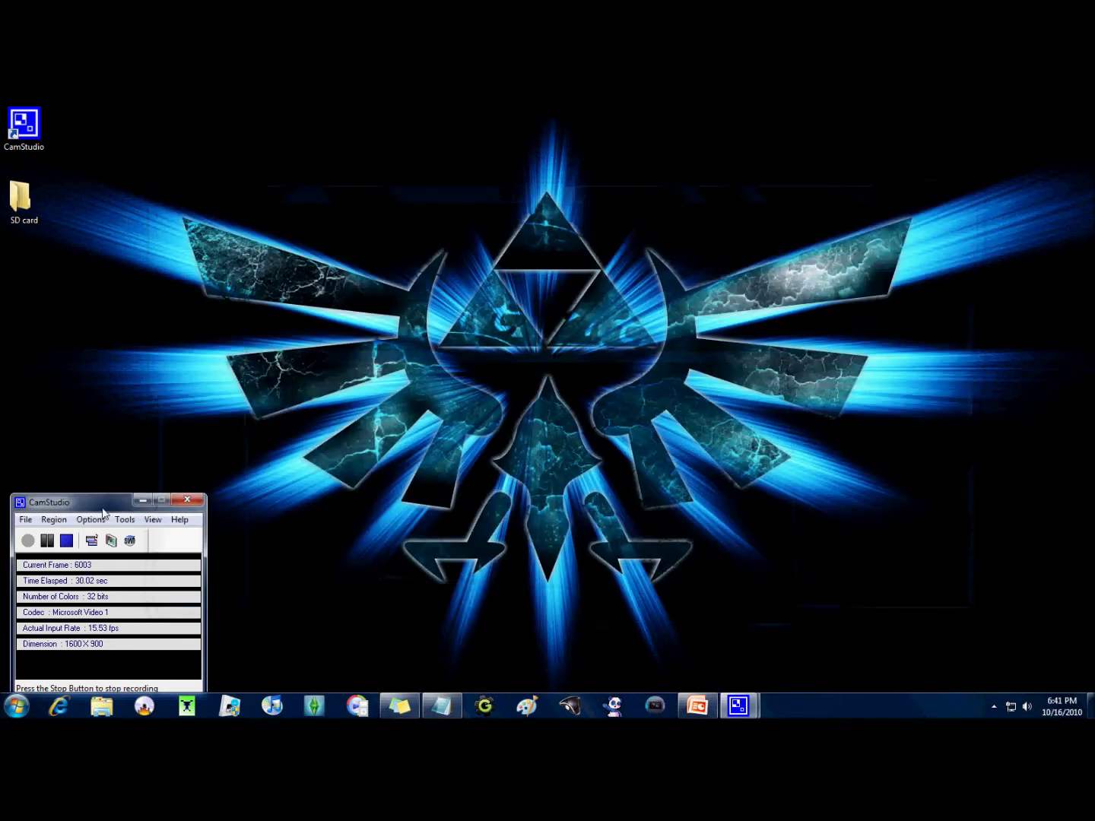
mouse_move(102, 510)
mouse_down()
mouse_move(100, 682)
mouse_move(79, 687)
mouse_up()
click(59, 706)
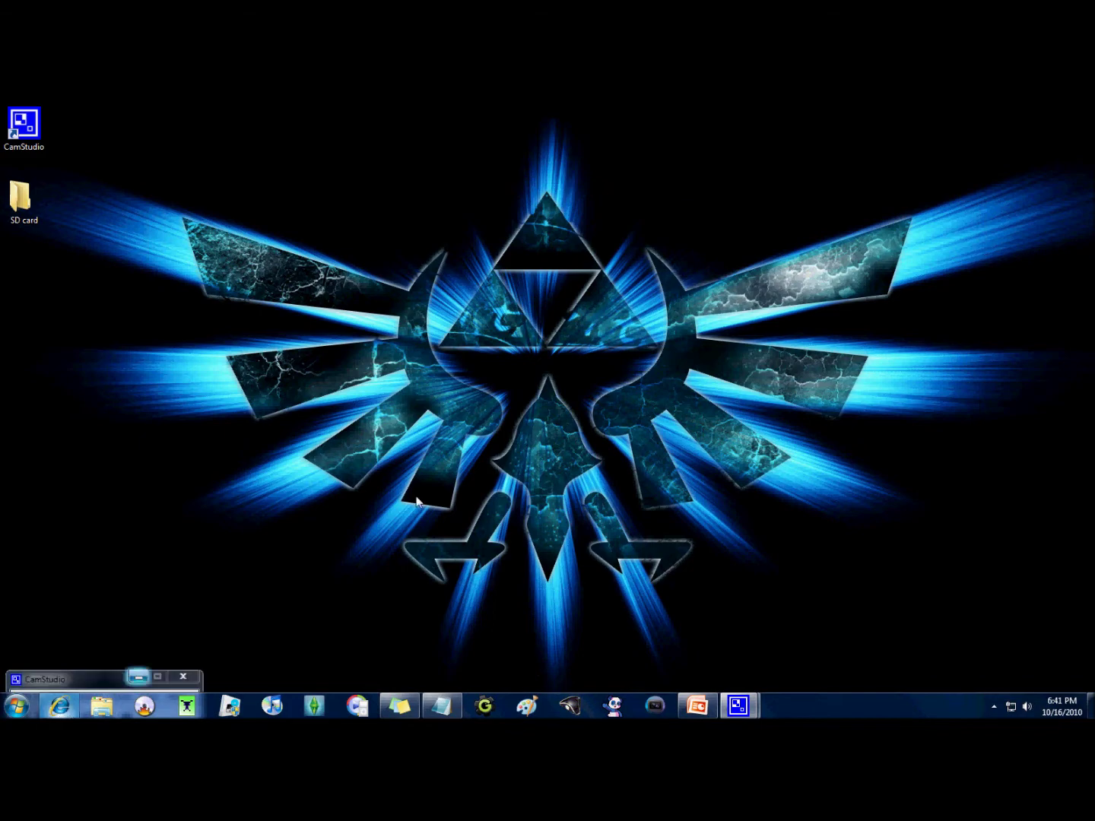
click(655, 311)
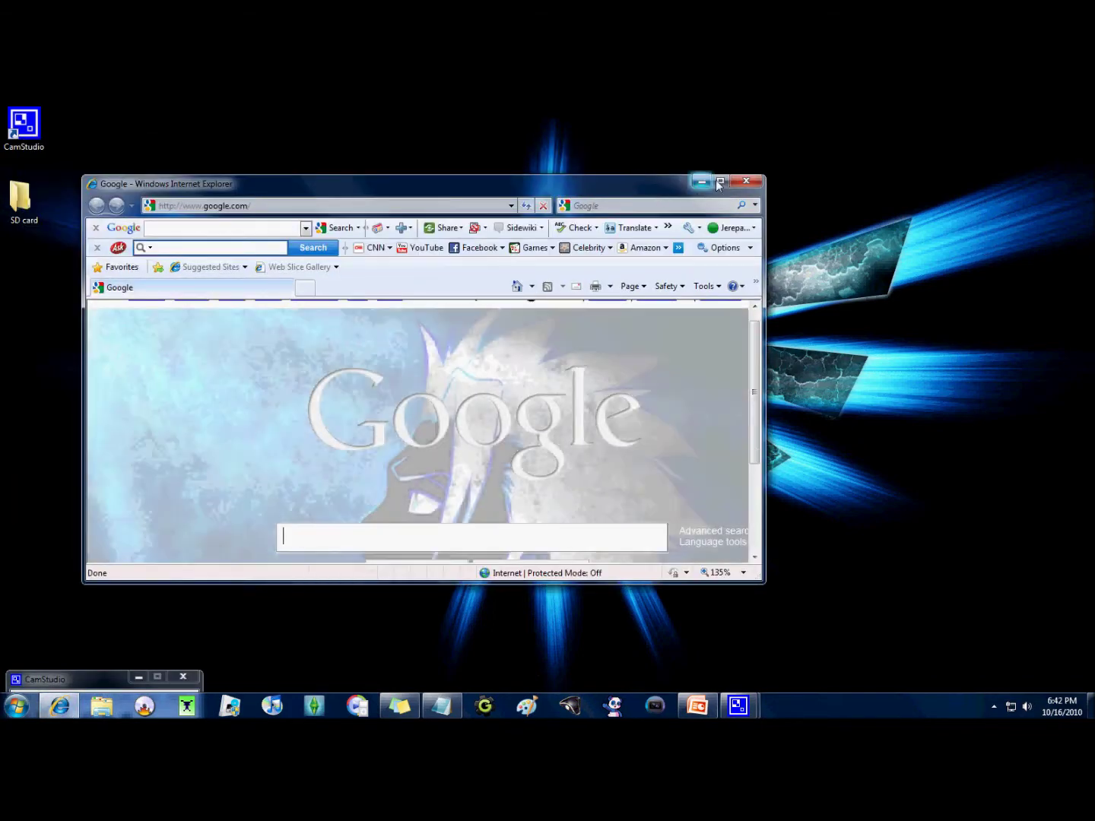
click(729, 182)
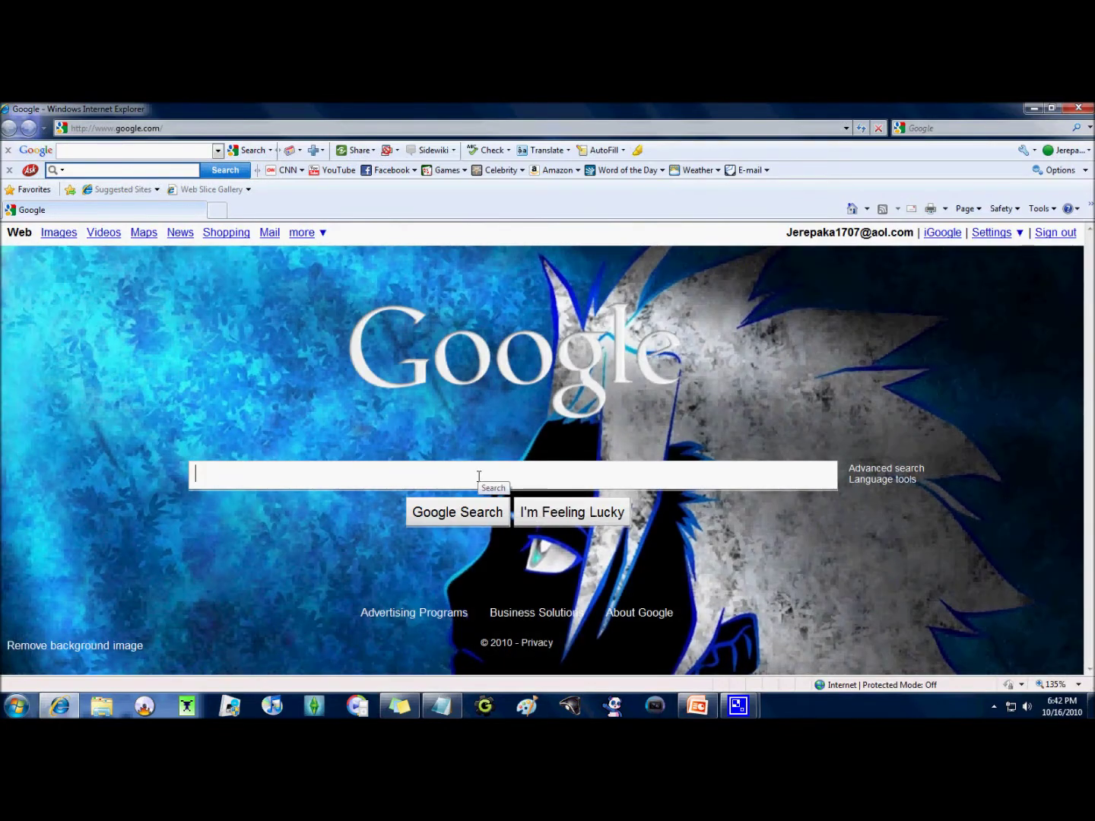
Search the MediaFire link and download mymenuifygui.zip, saving to the Desktop.
key(ctrl+v)
click(432, 511)
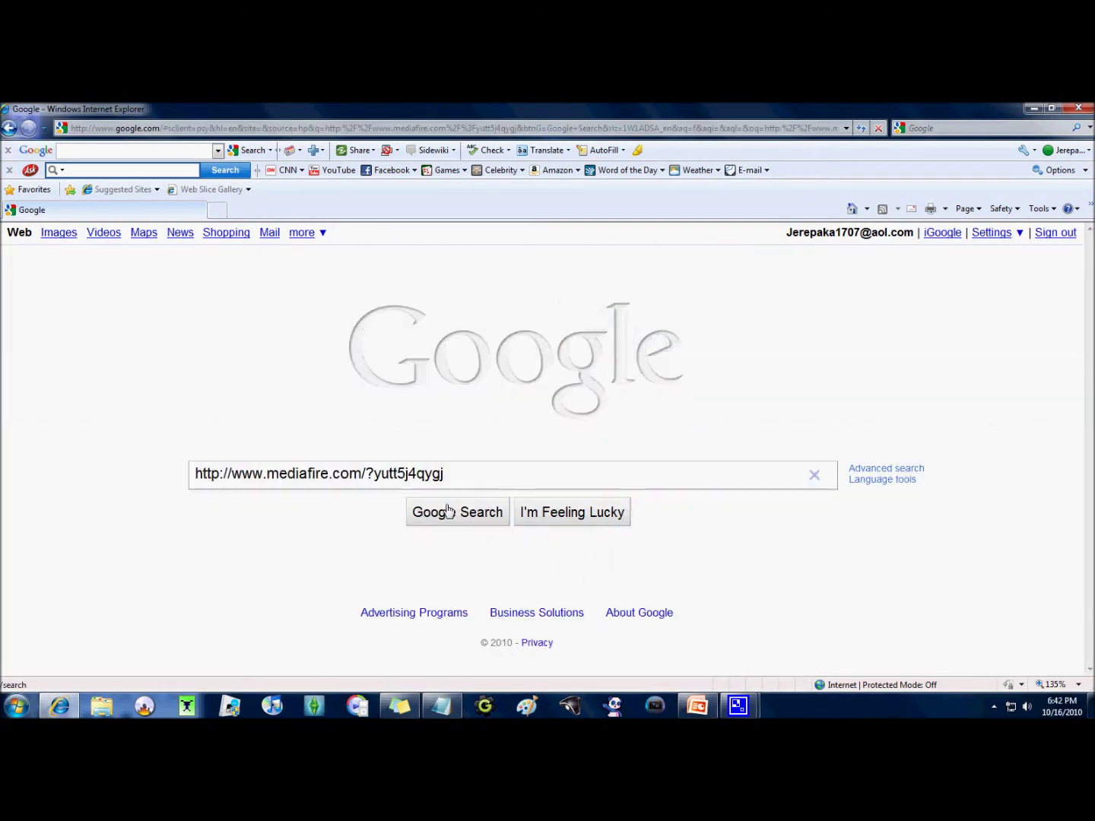
click(275, 342)
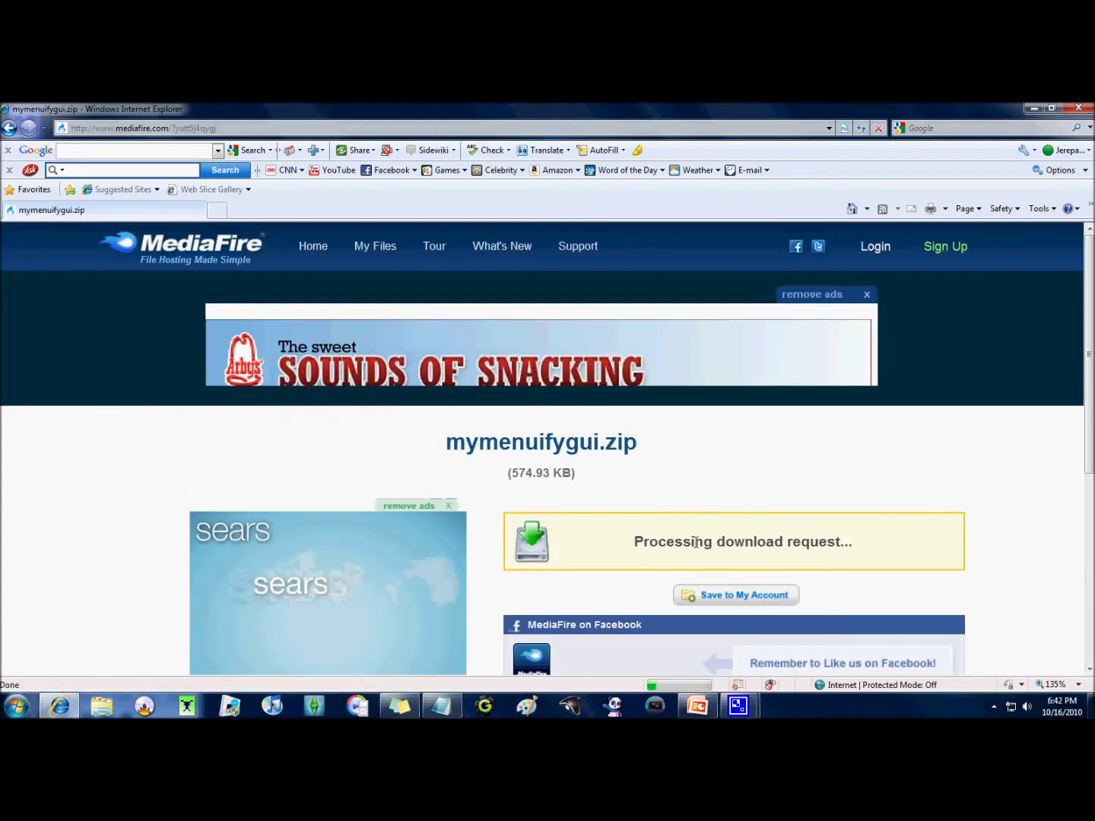
click(712, 548)
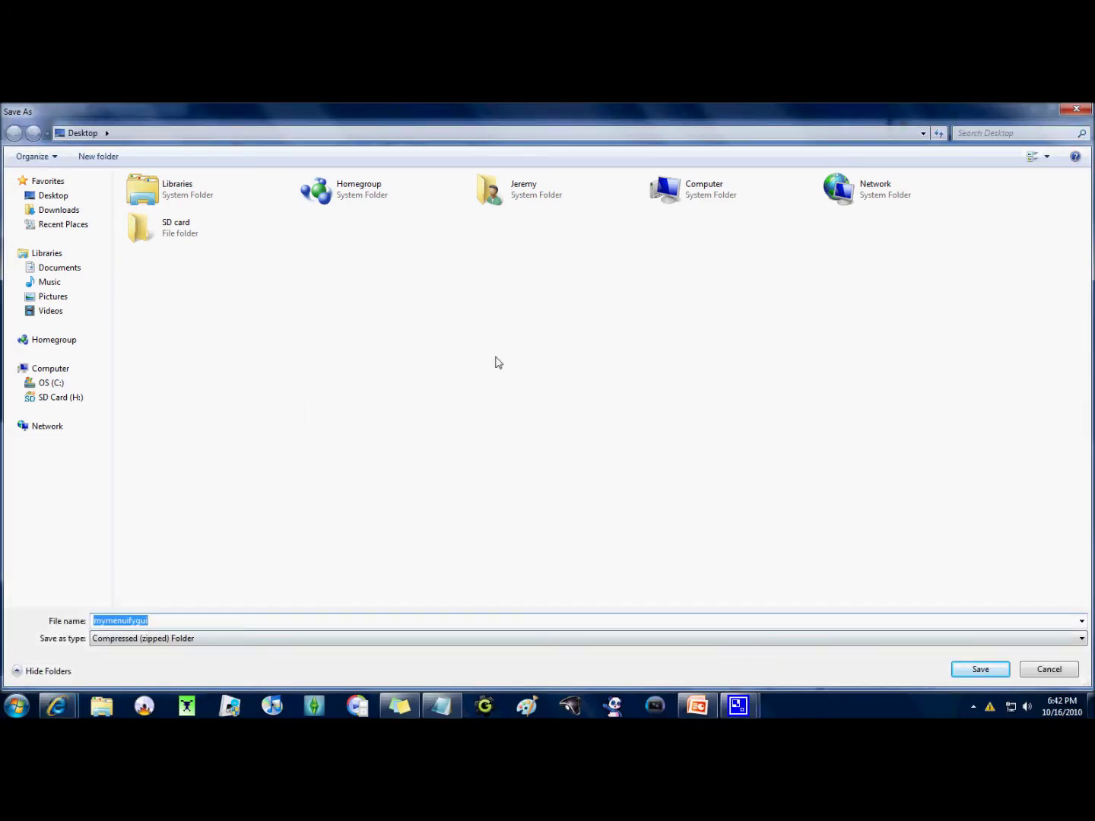
click(53, 197)
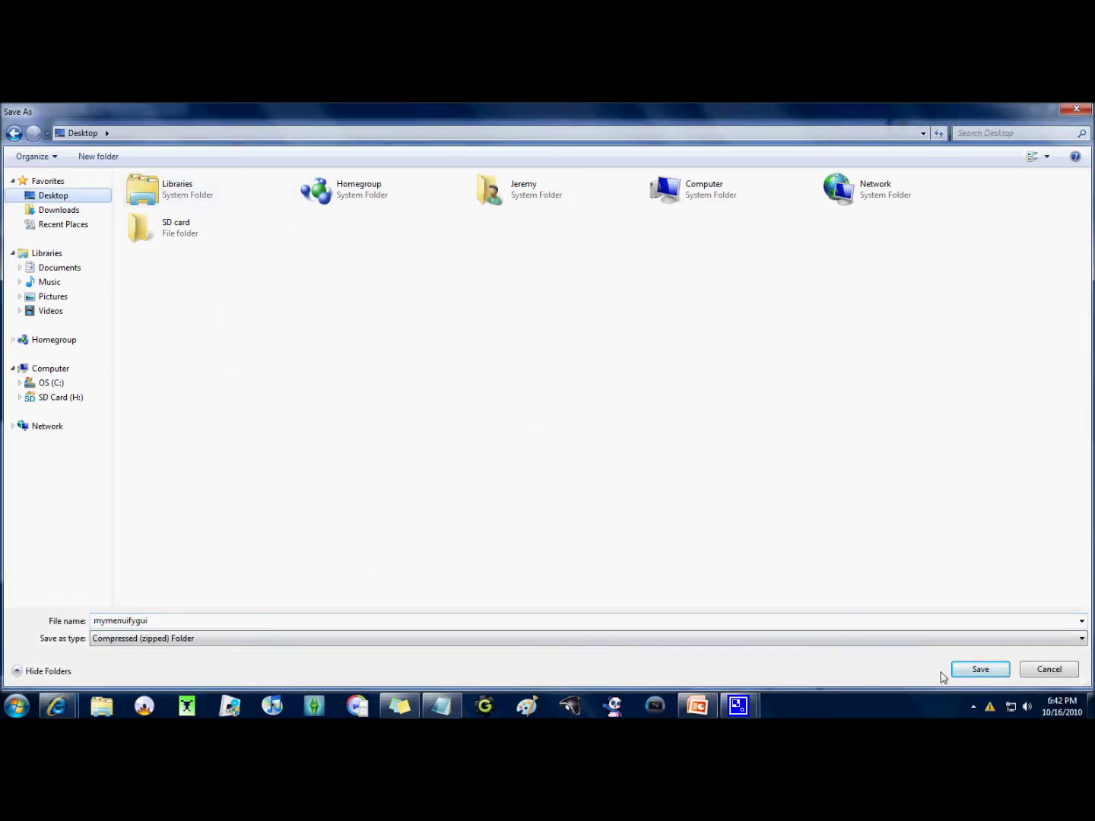
Save mymenuifygui.zip to the Desktop and close Internet Explorer.
click(980, 668)
click(1080, 108)
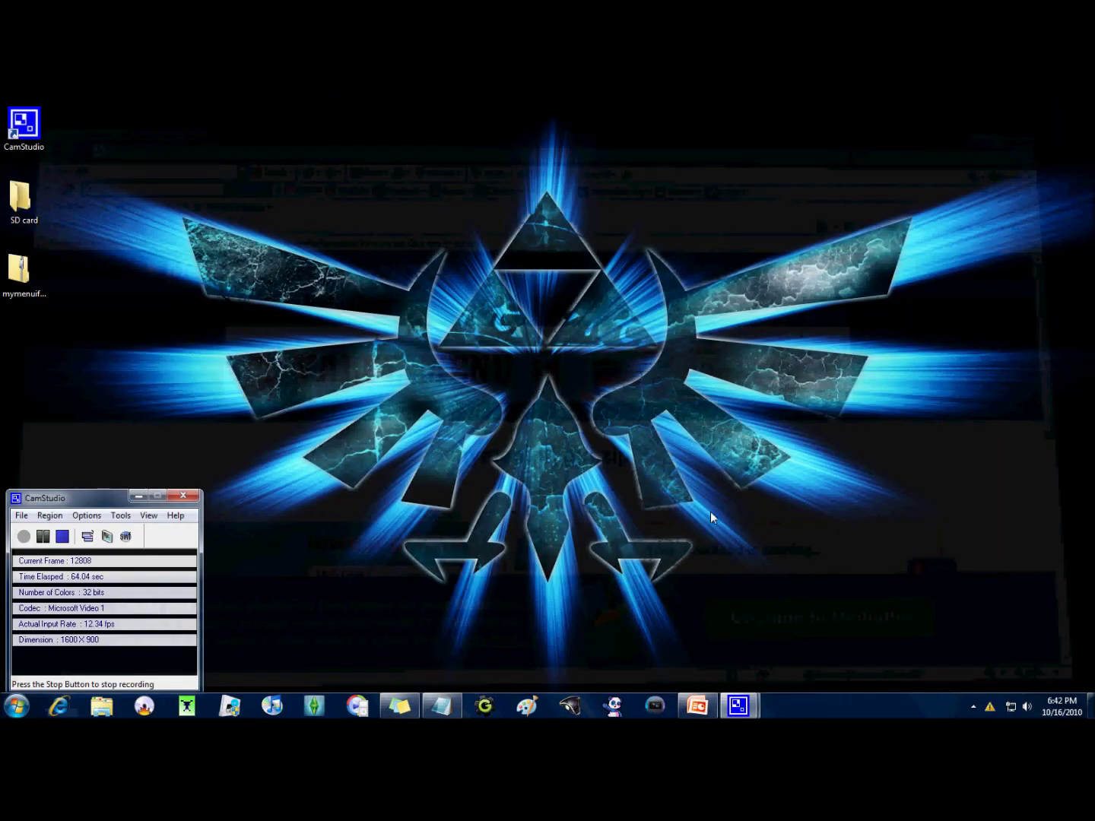
drag(96, 495, 110, 654)
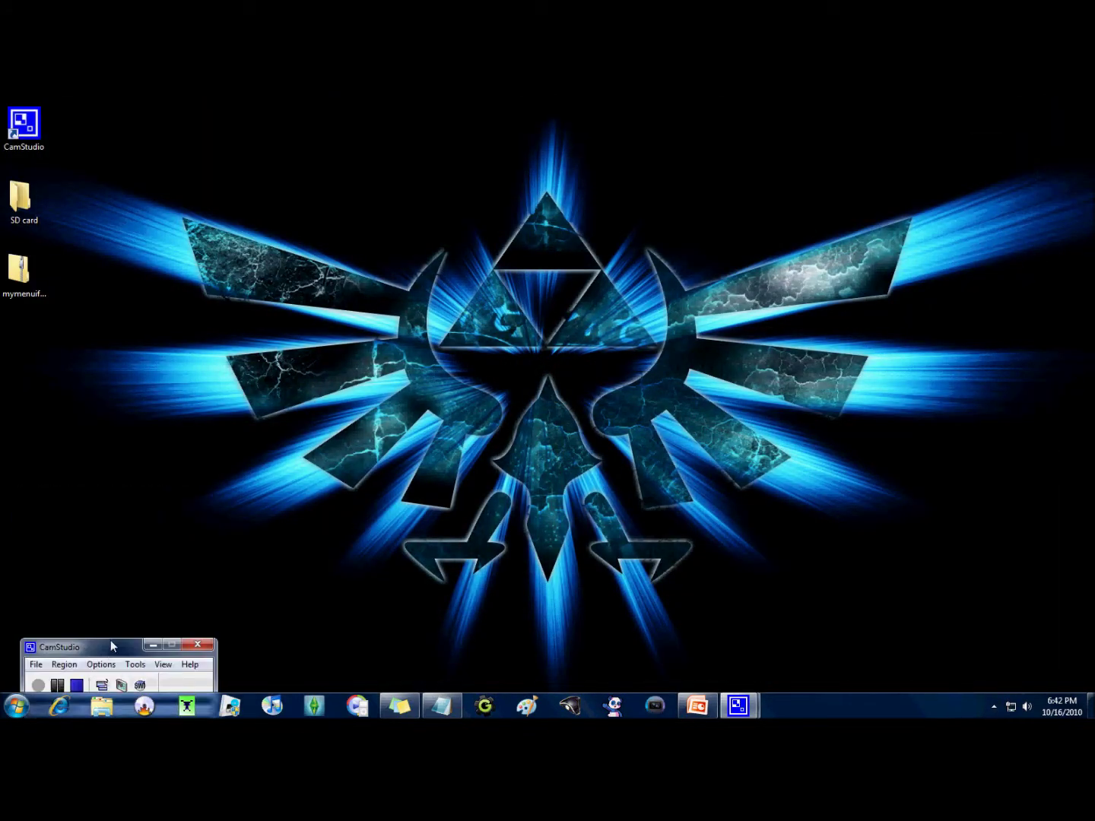
Extract the zip on the desktop and check mymenuify holds boot.dol, icon and meta.
click(19, 270)
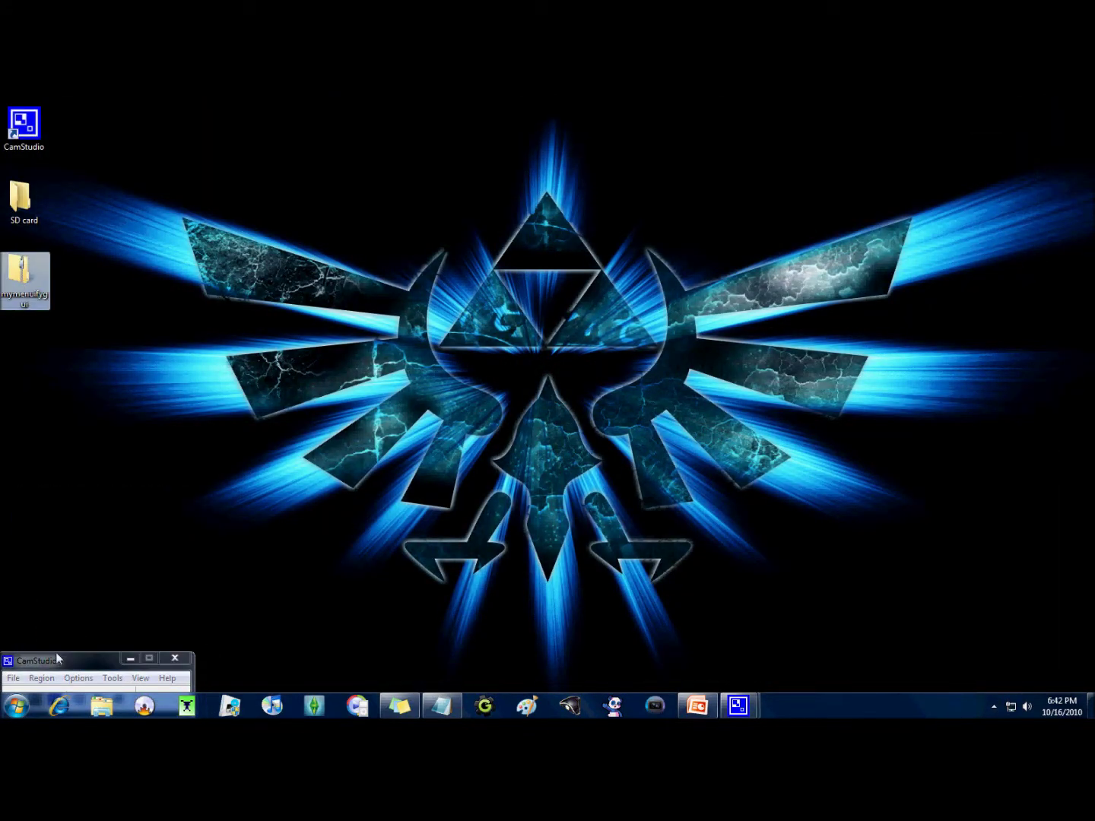
drag(54, 660, 53, 688)
right_click(18, 274)
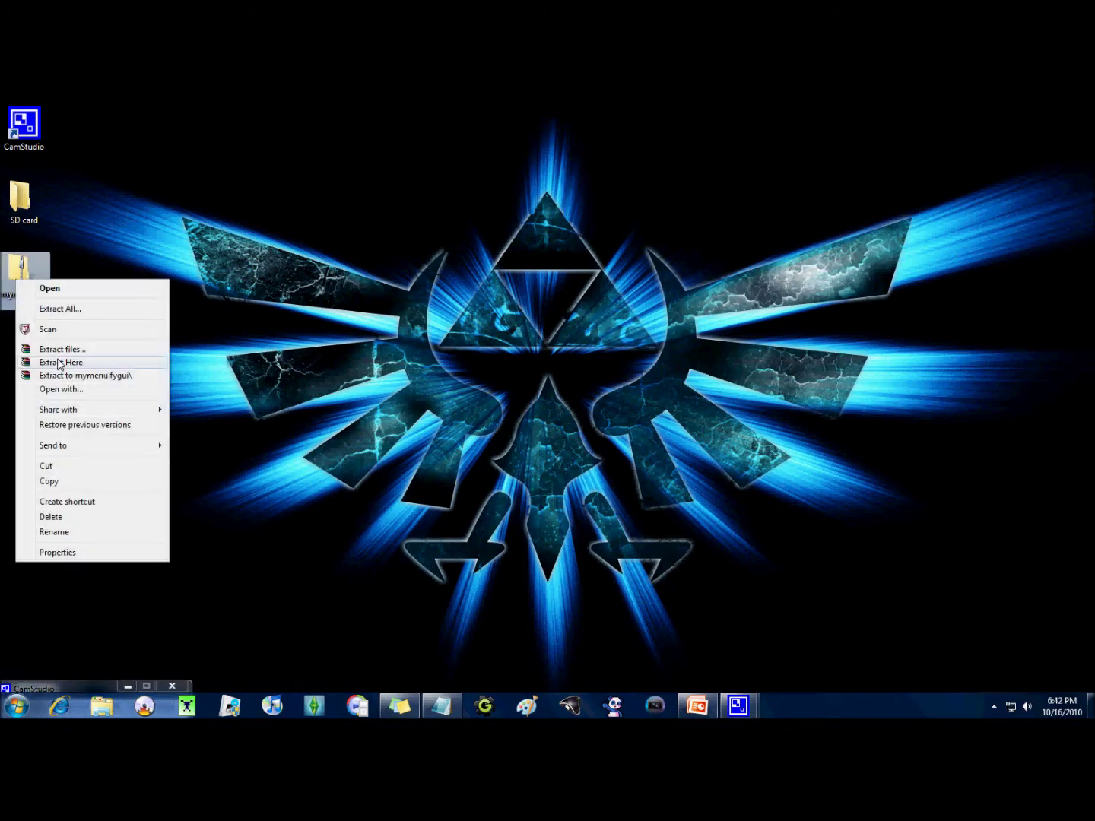
click(95, 362)
double_click(31, 348)
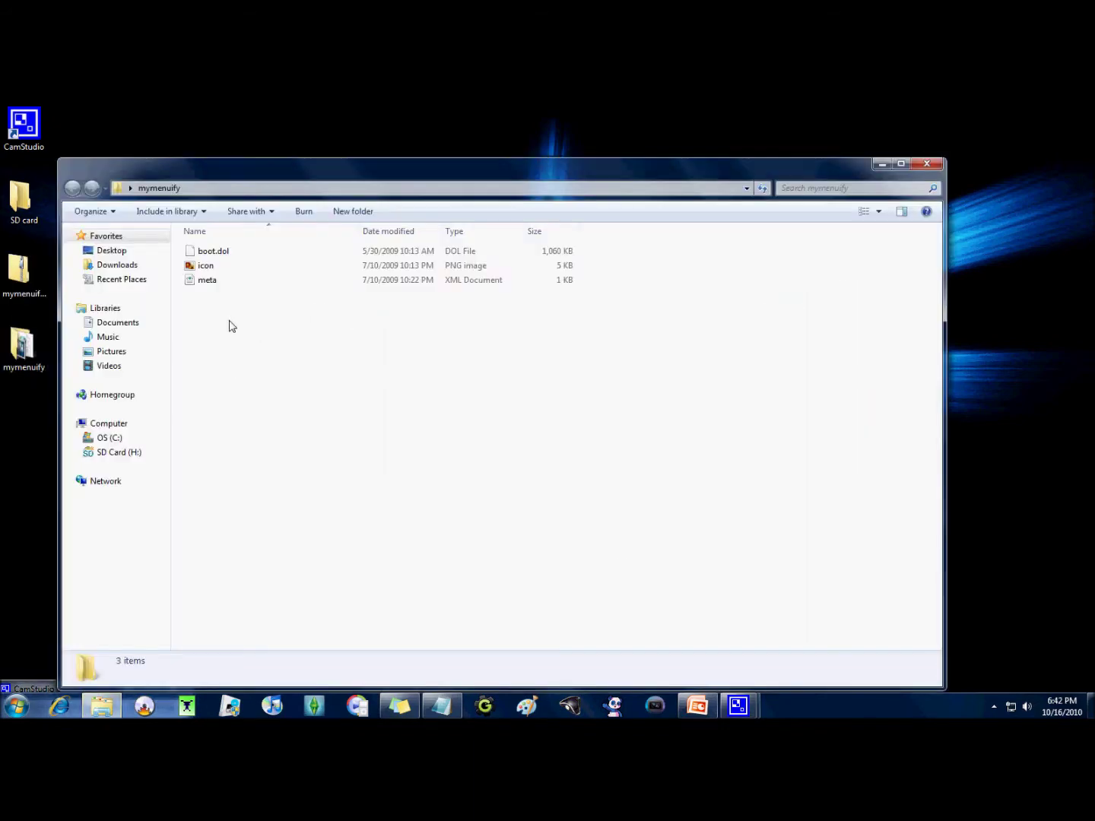
drag(229, 326, 243, 248)
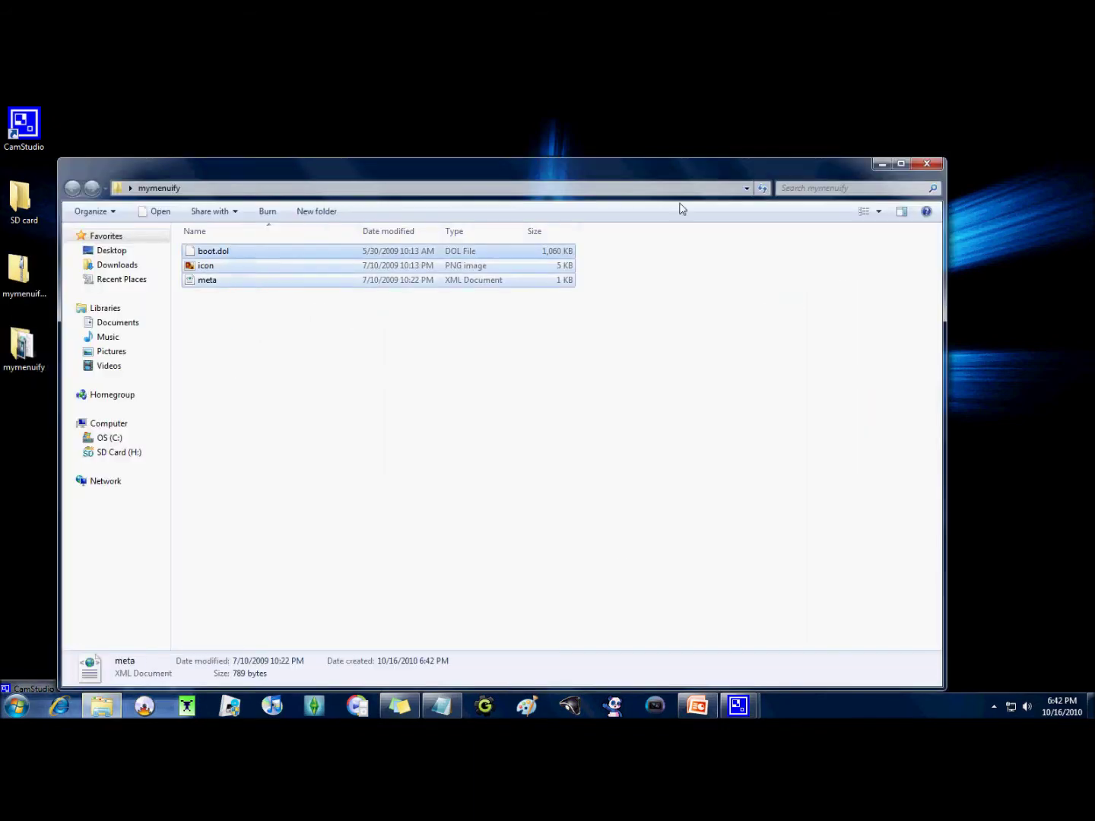
click(926, 165)
click(111, 370)
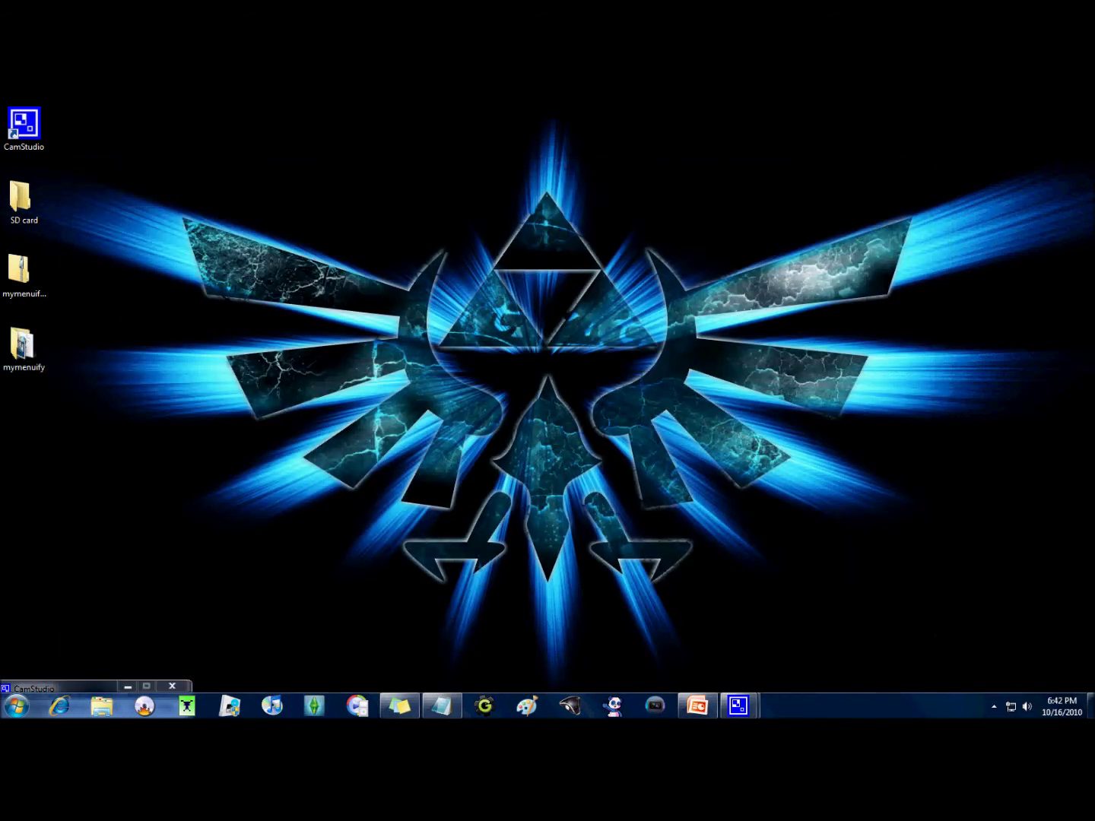
Review the my menuify and black theme steps in the notes.
click(438, 704)
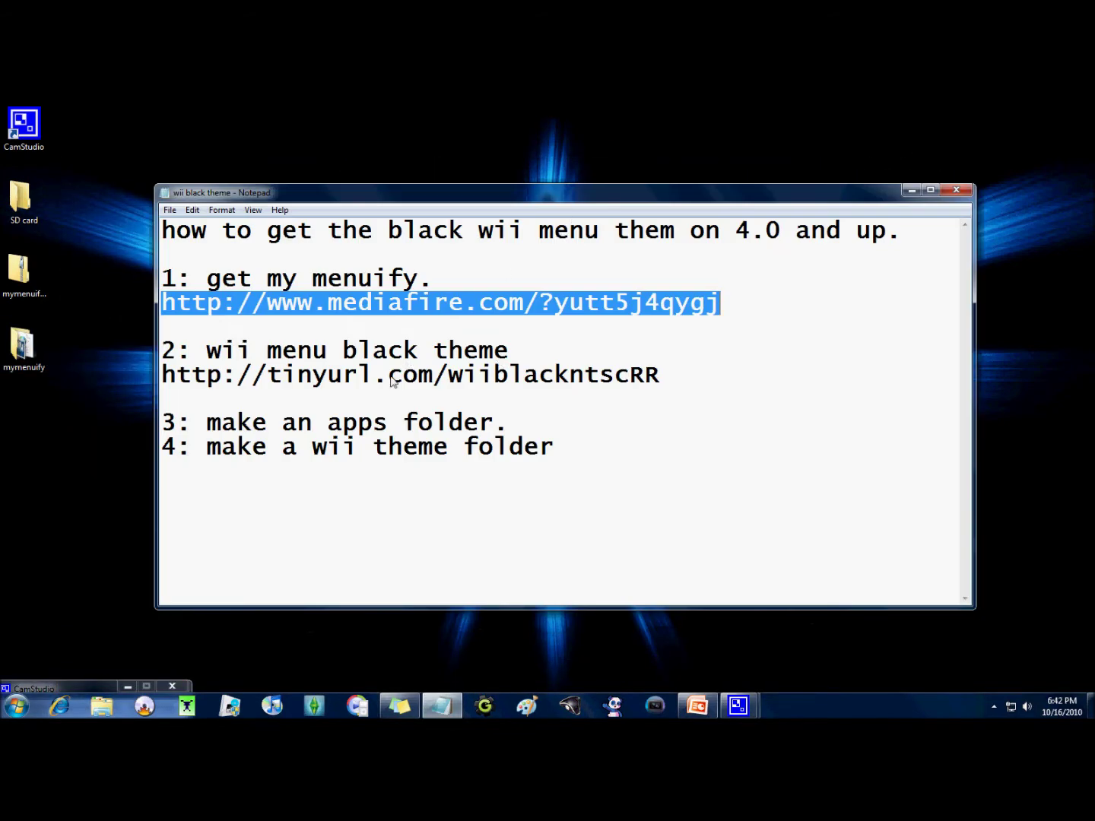
click(262, 335)
drag(214, 356, 359, 356)
click(360, 358)
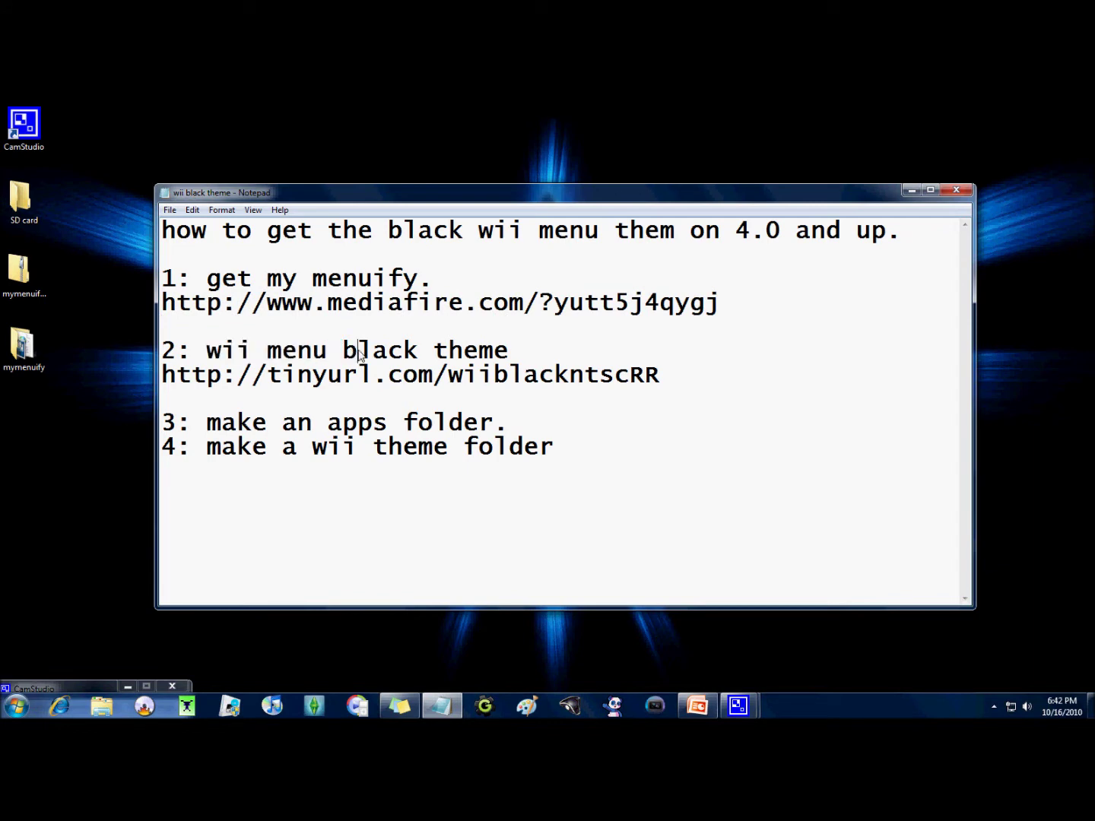
drag(206, 357, 508, 357)
click(479, 357)
drag(235, 282, 374, 292)
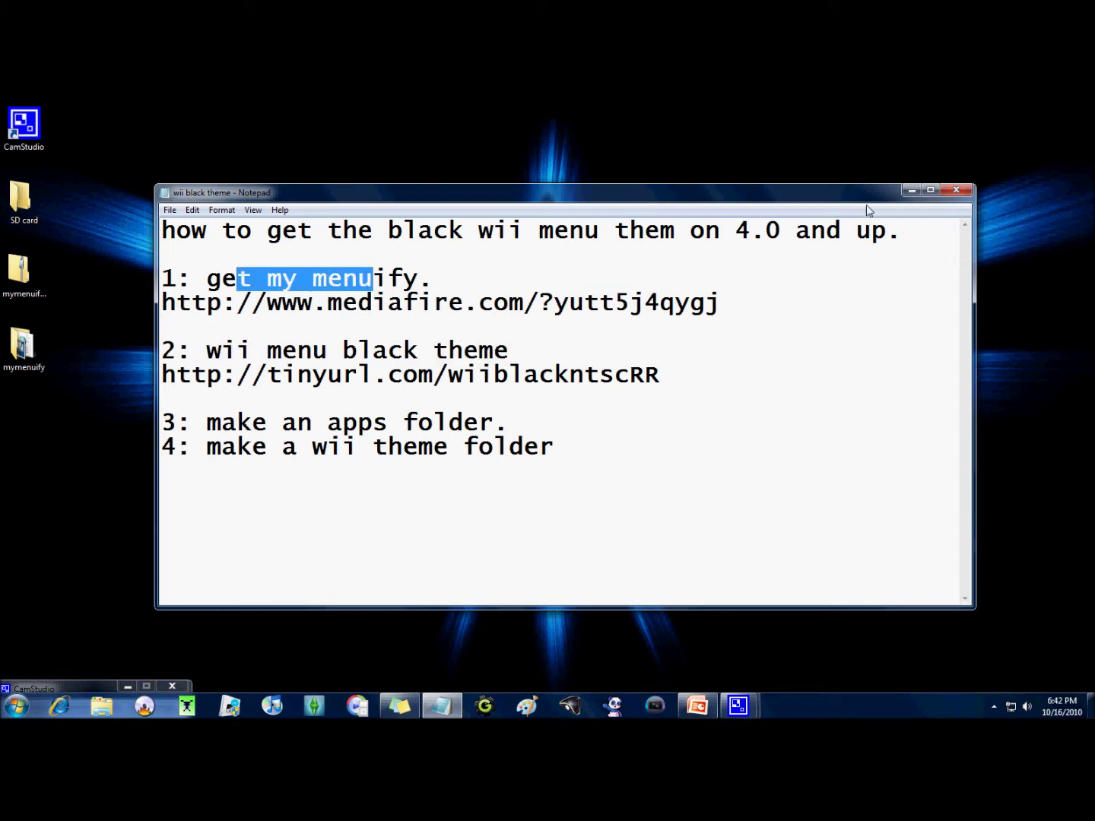
click(912, 190)
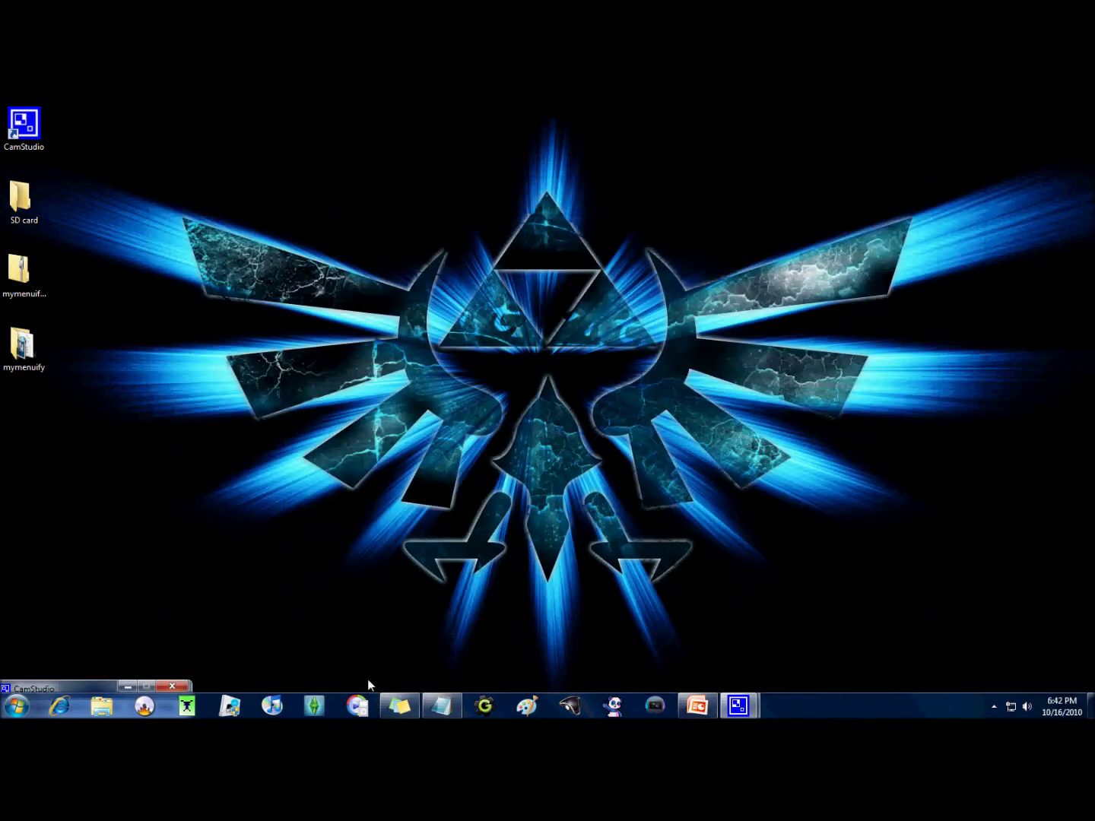
click(440, 706)
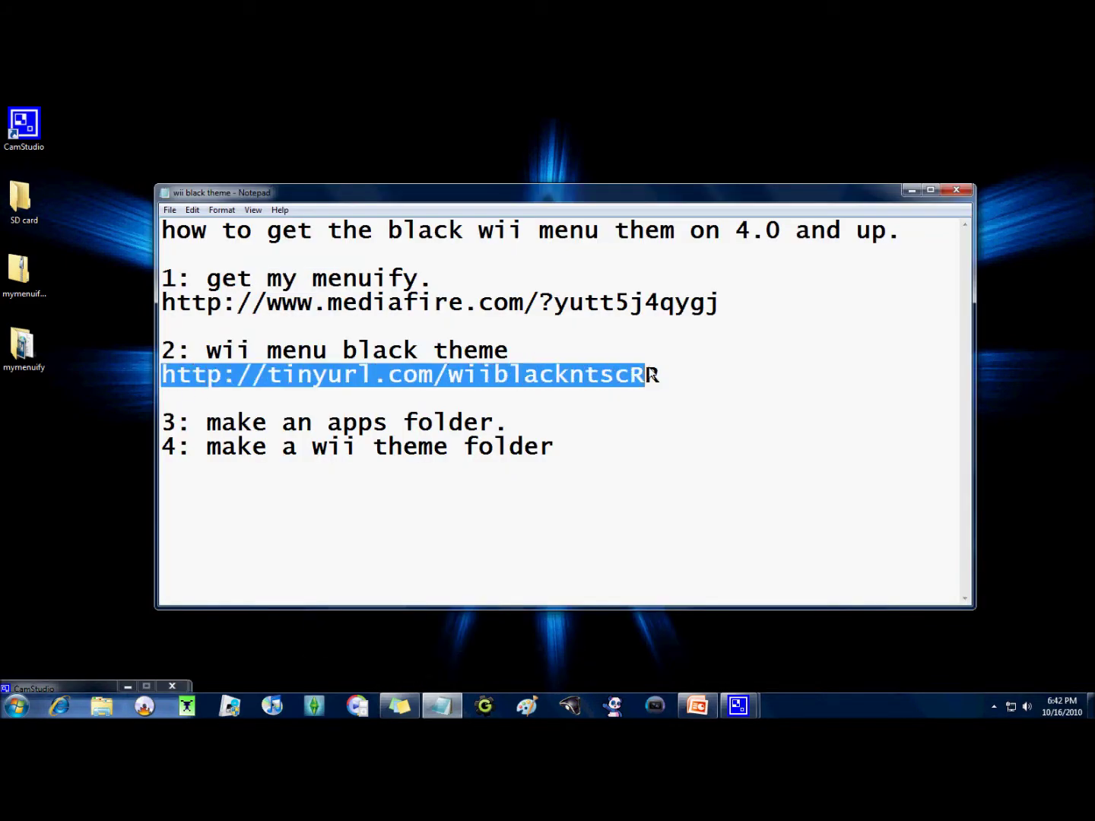
drag(164, 380, 655, 375)
key(ctrl+c)
click(914, 190)
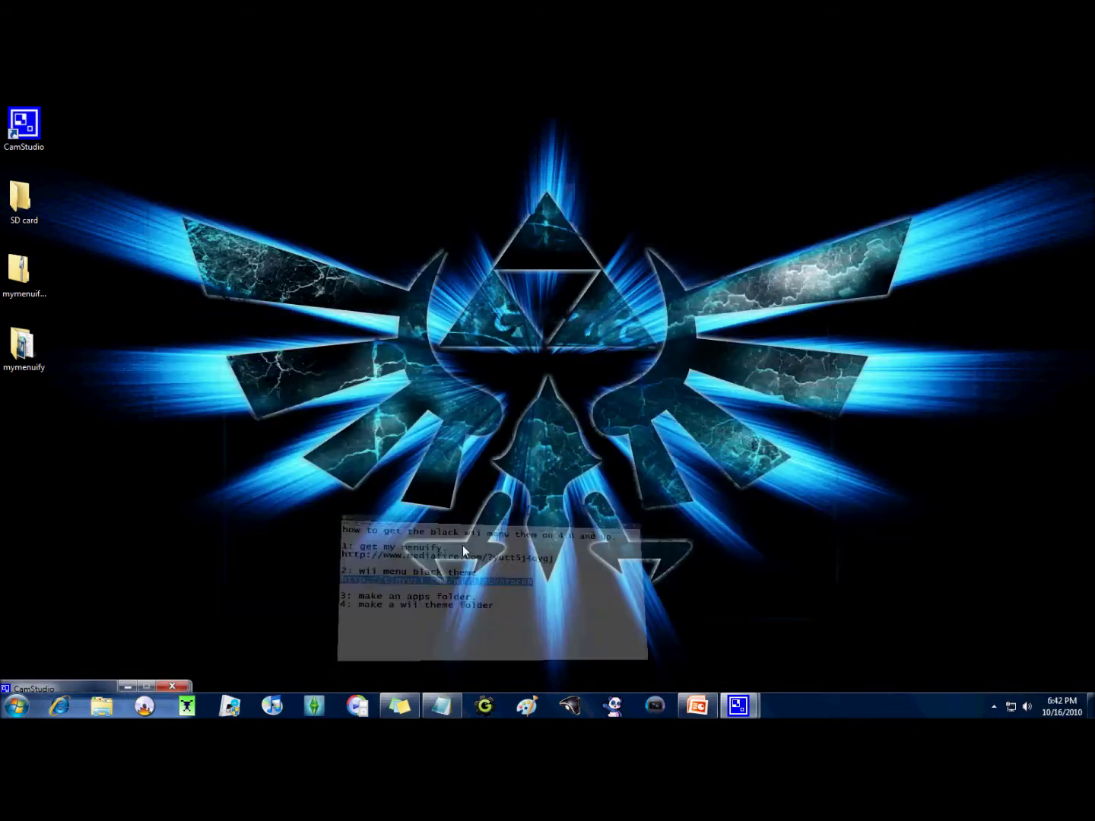
Search the tinyurl link in Internet Explorer, then back out of the YouTube result.
click(59, 706)
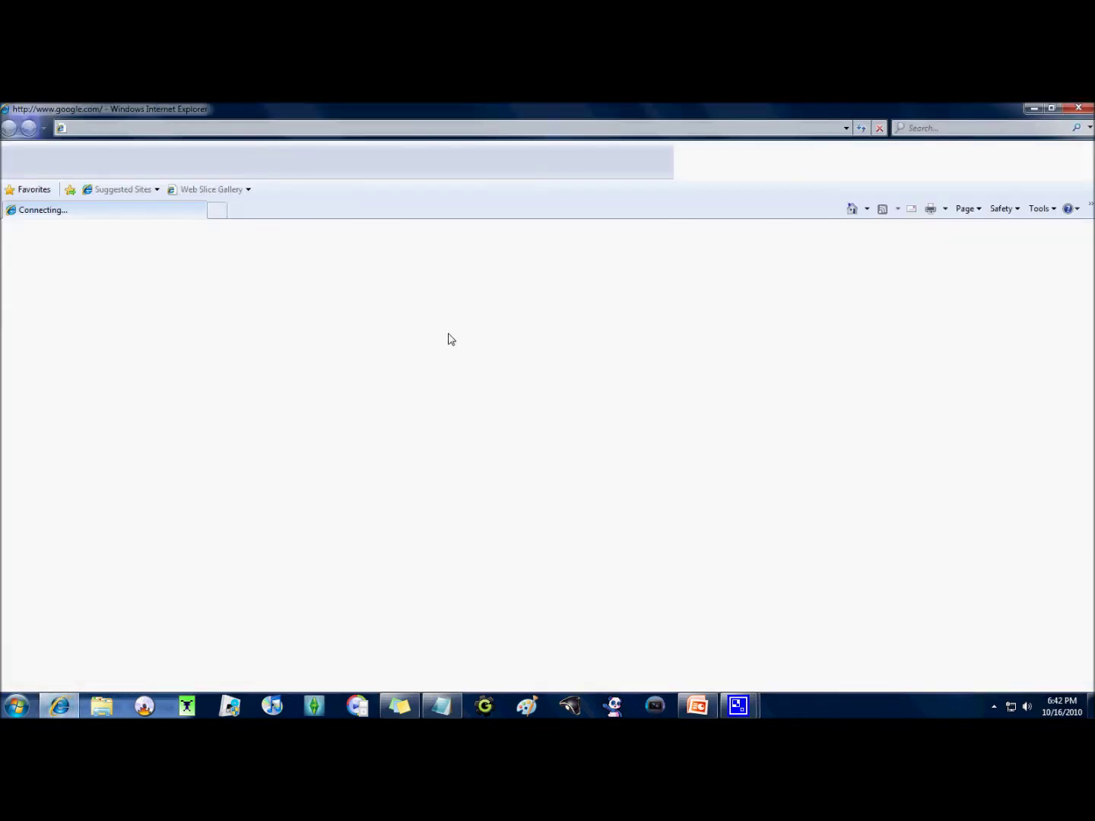
key(ctrl+v)
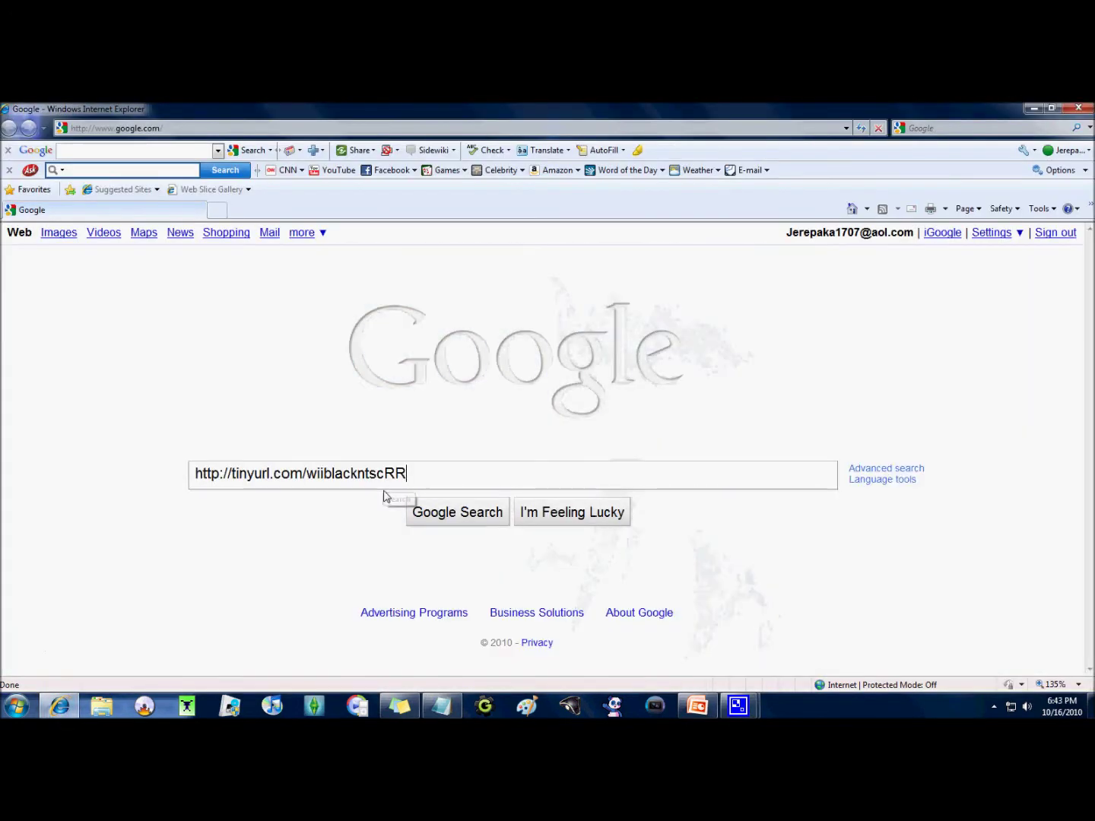
key(Return)
click(273, 341)
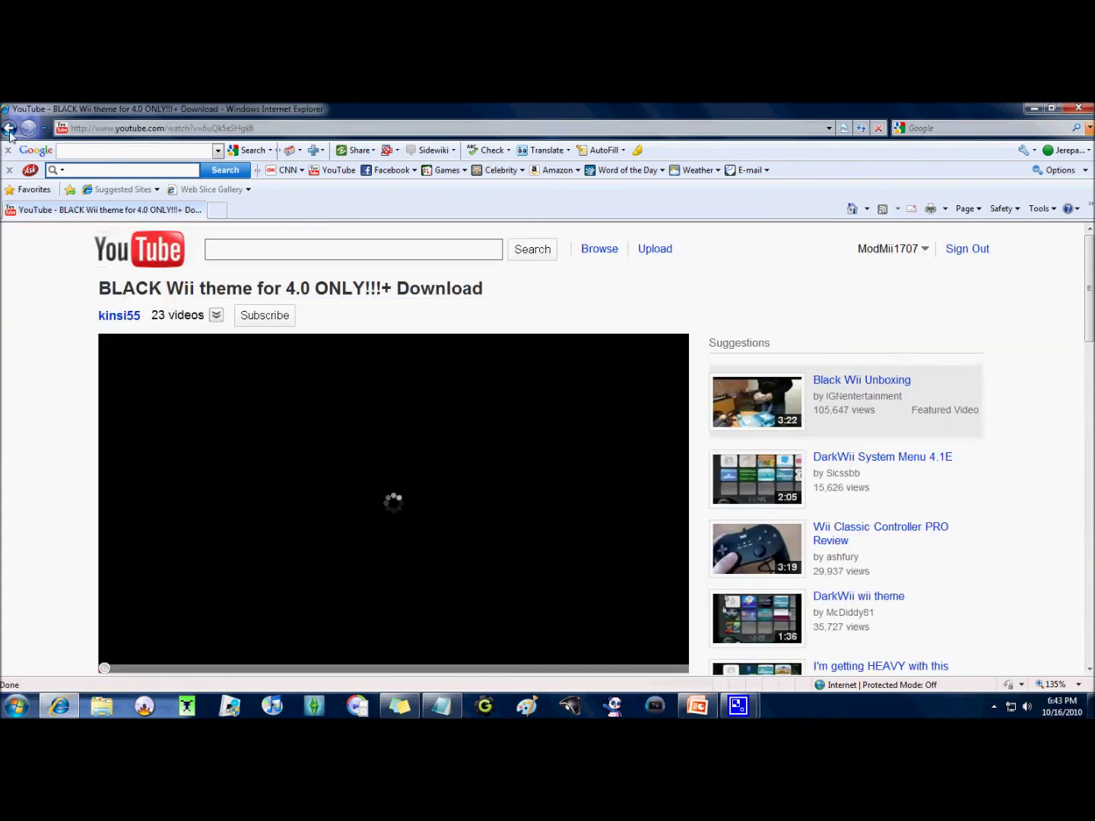
key(alt+Left)
Load the tinyurl link from the address bar to reach the RapidShare page.
click(395, 130)
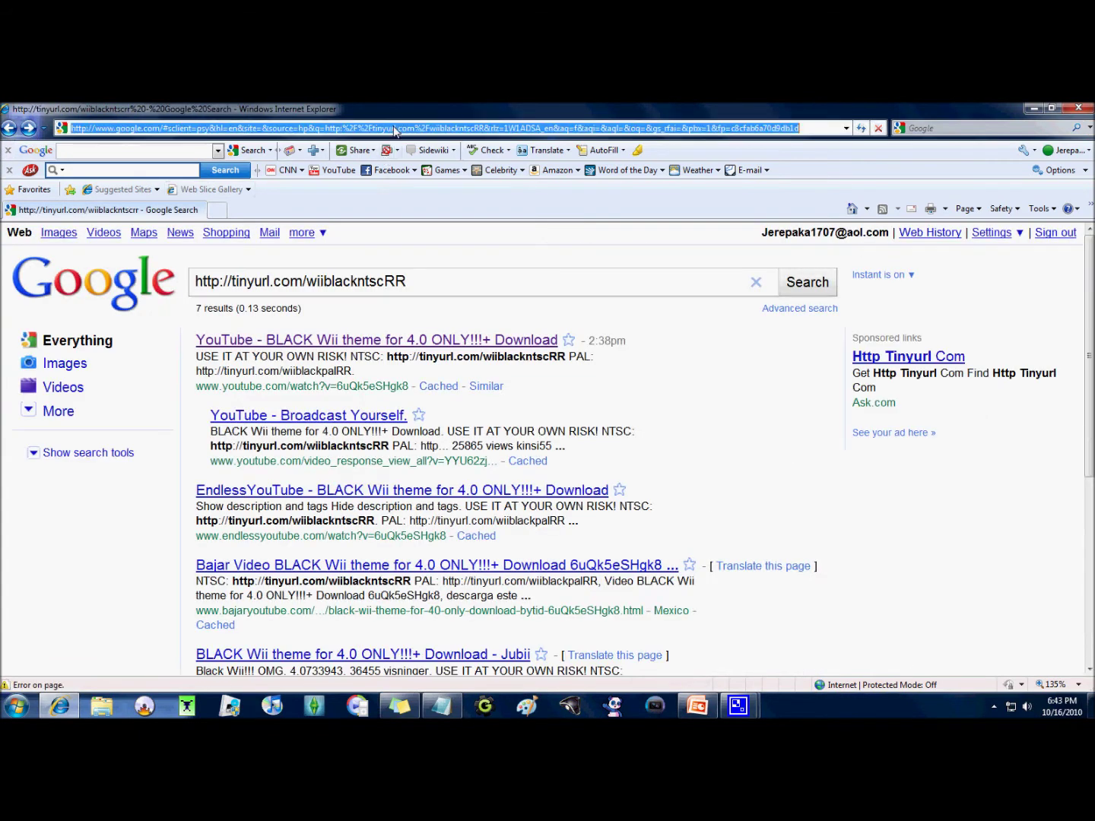
key(ctrl+v)
key(Return)
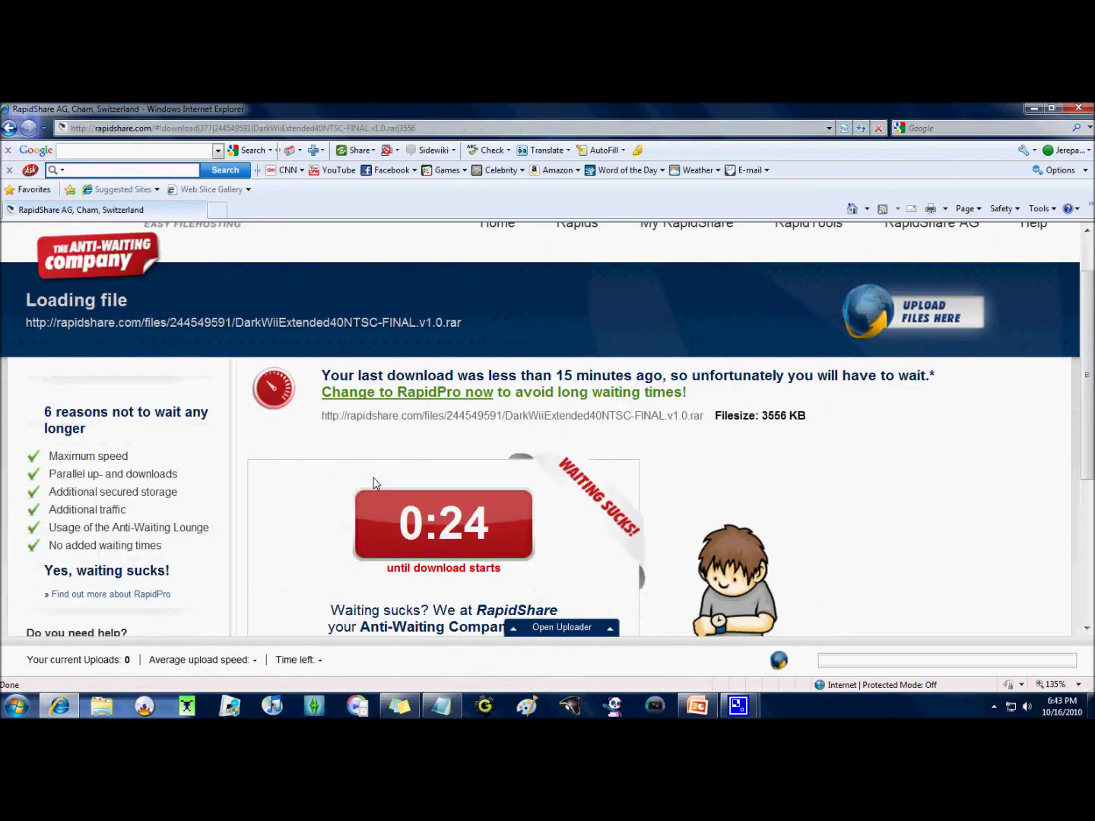
scroll(565, 444, down, 1)
scroll(564, 445, up, 1)
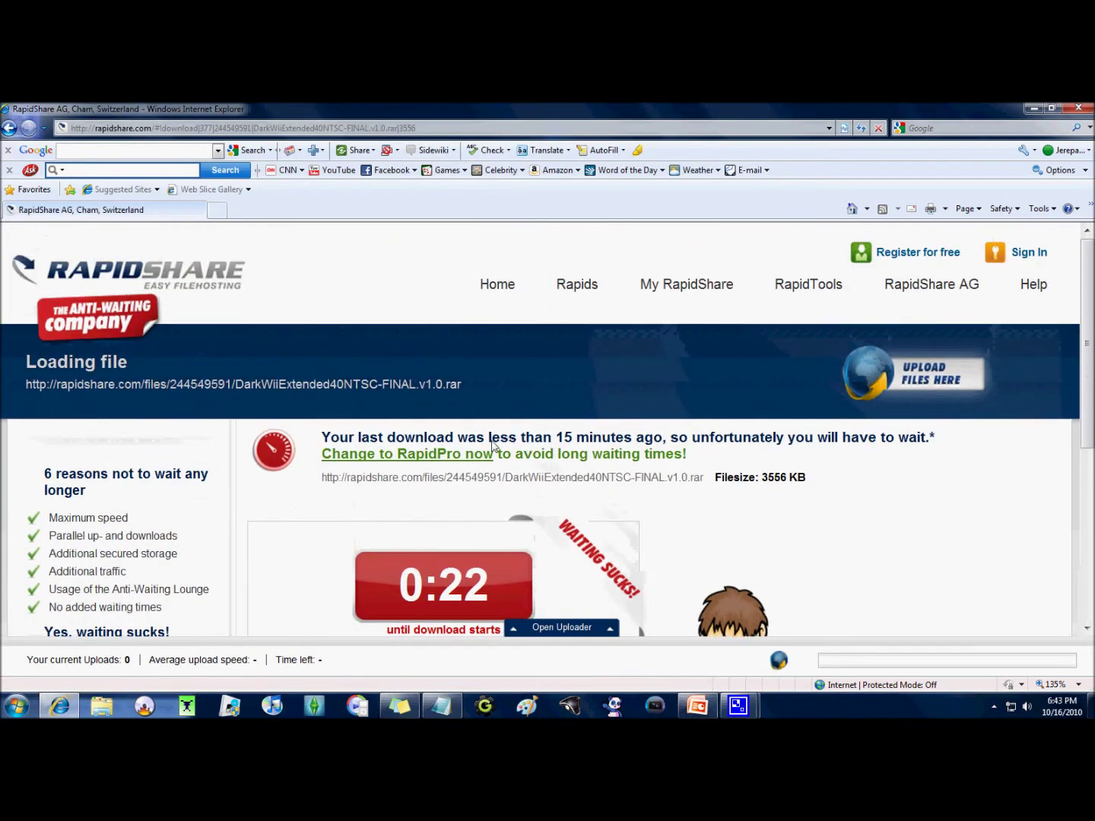
drag(387, 438, 648, 452)
click(642, 449)
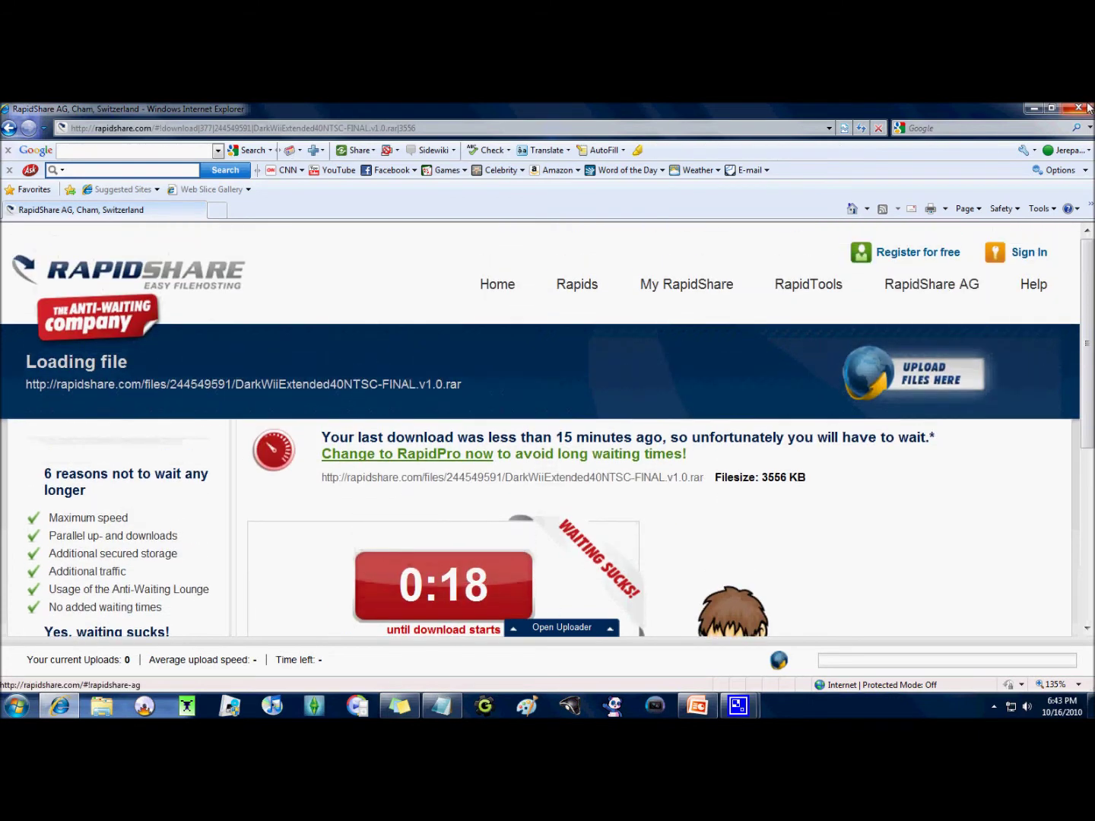
scroll(794, 362, down, 1)
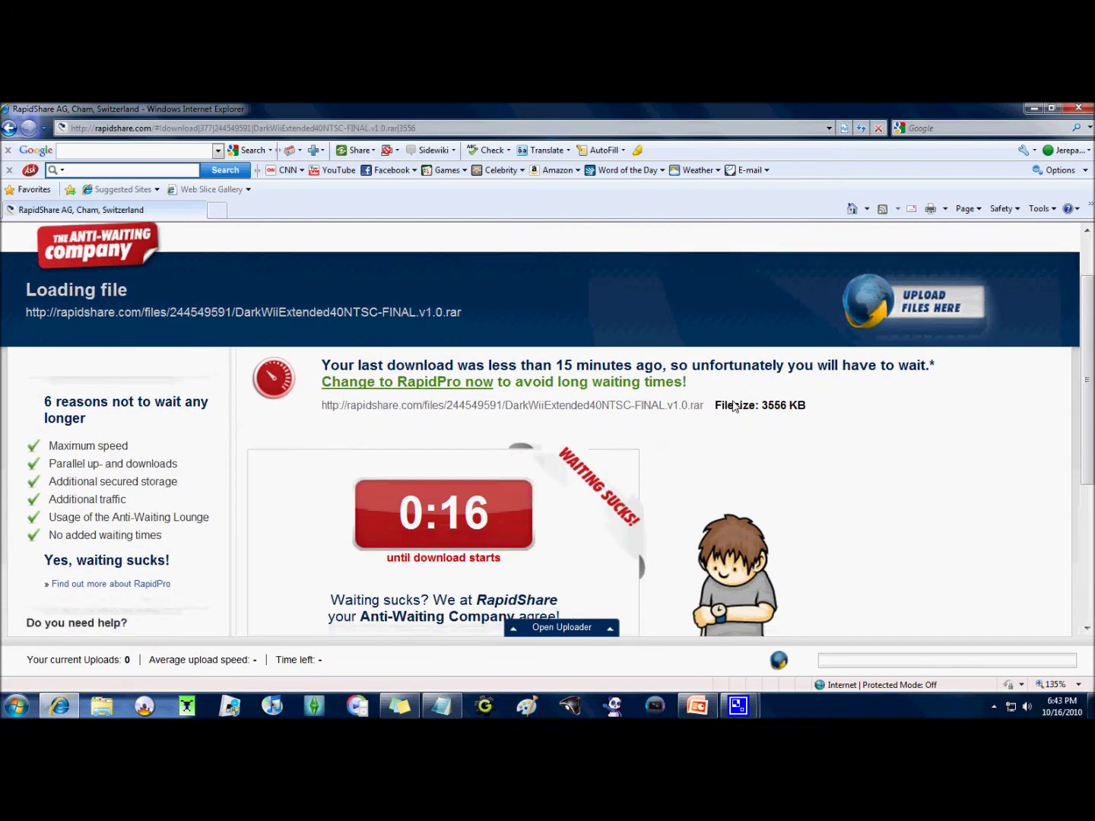
scroll(735, 407, down, 1)
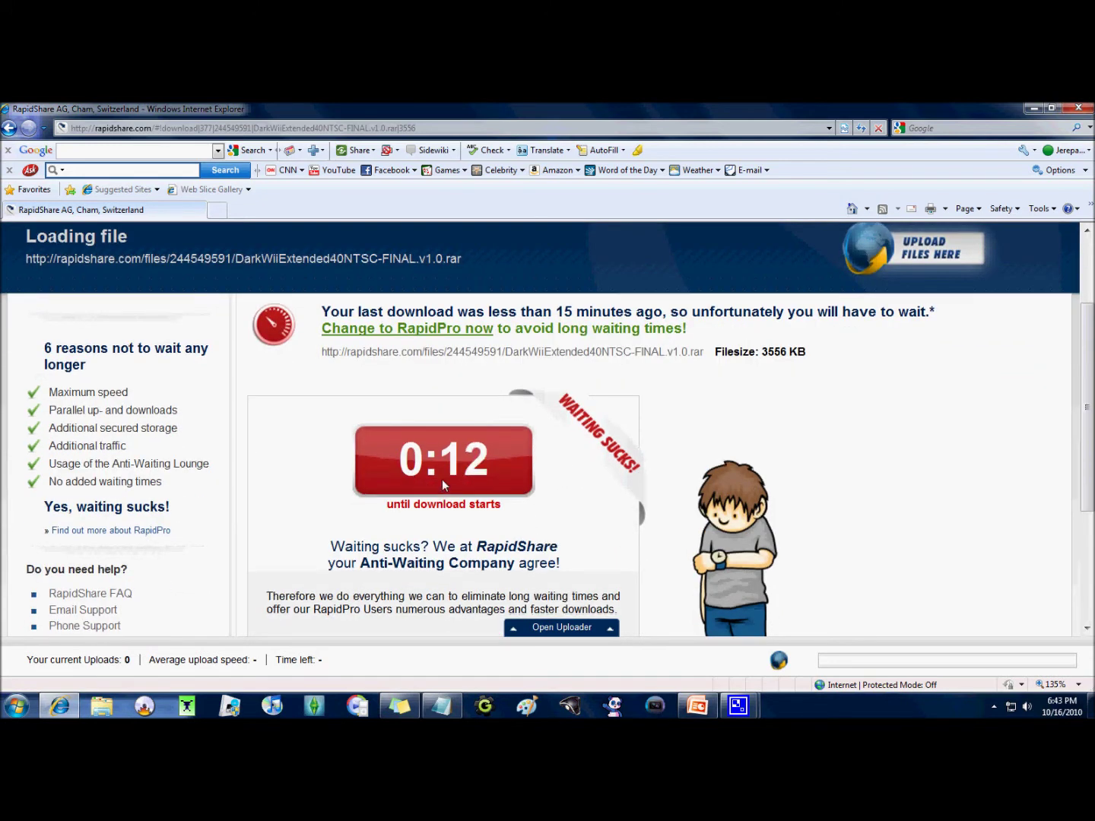
scroll(441, 479, down, 1)
Wait out the RapidShare countdown for DarkWiiExtended40NTSC-FINAL.v1.0.rar.
double_click(459, 398)
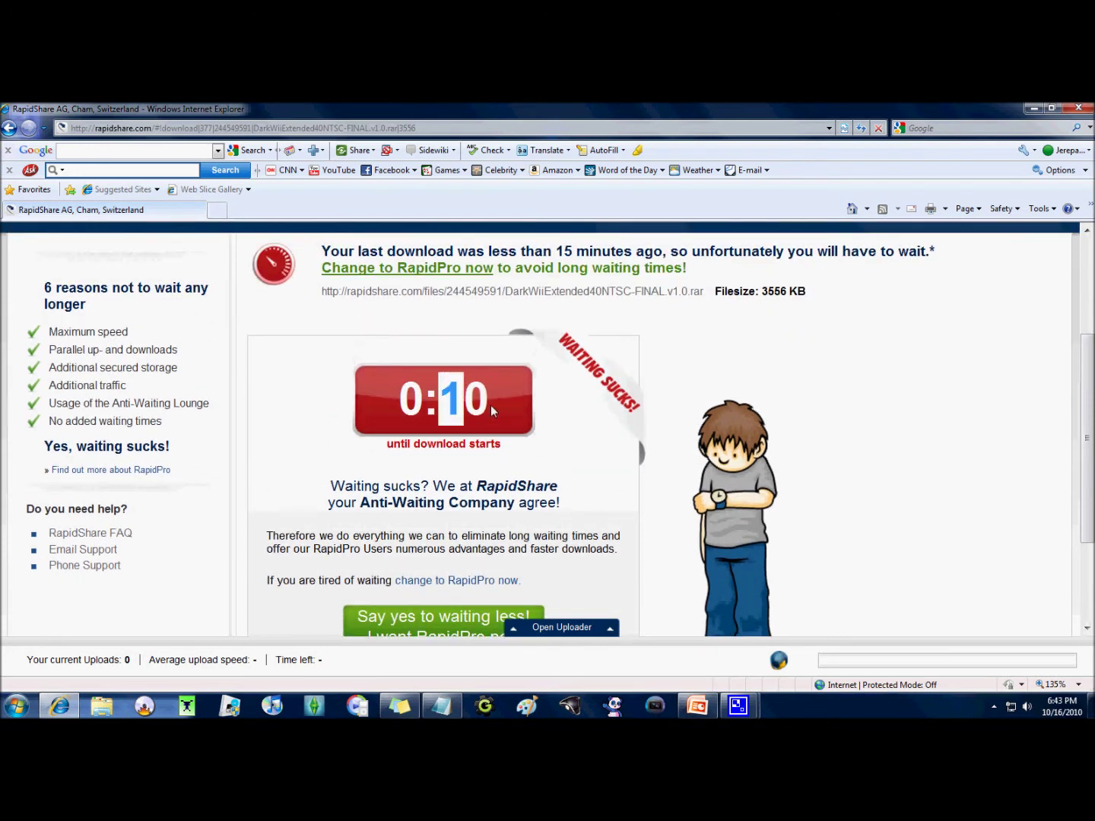
click(908, 380)
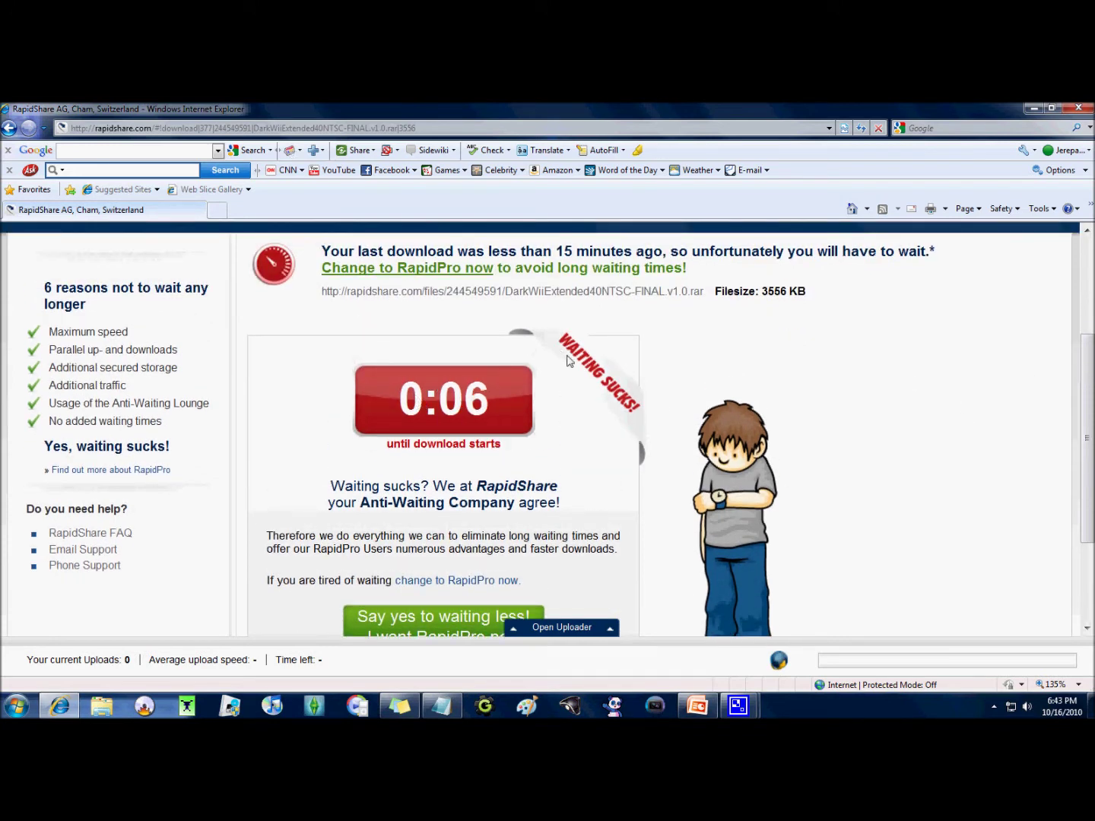
scroll(1083, 386, down, 2)
scroll(1083, 386, up, 2)
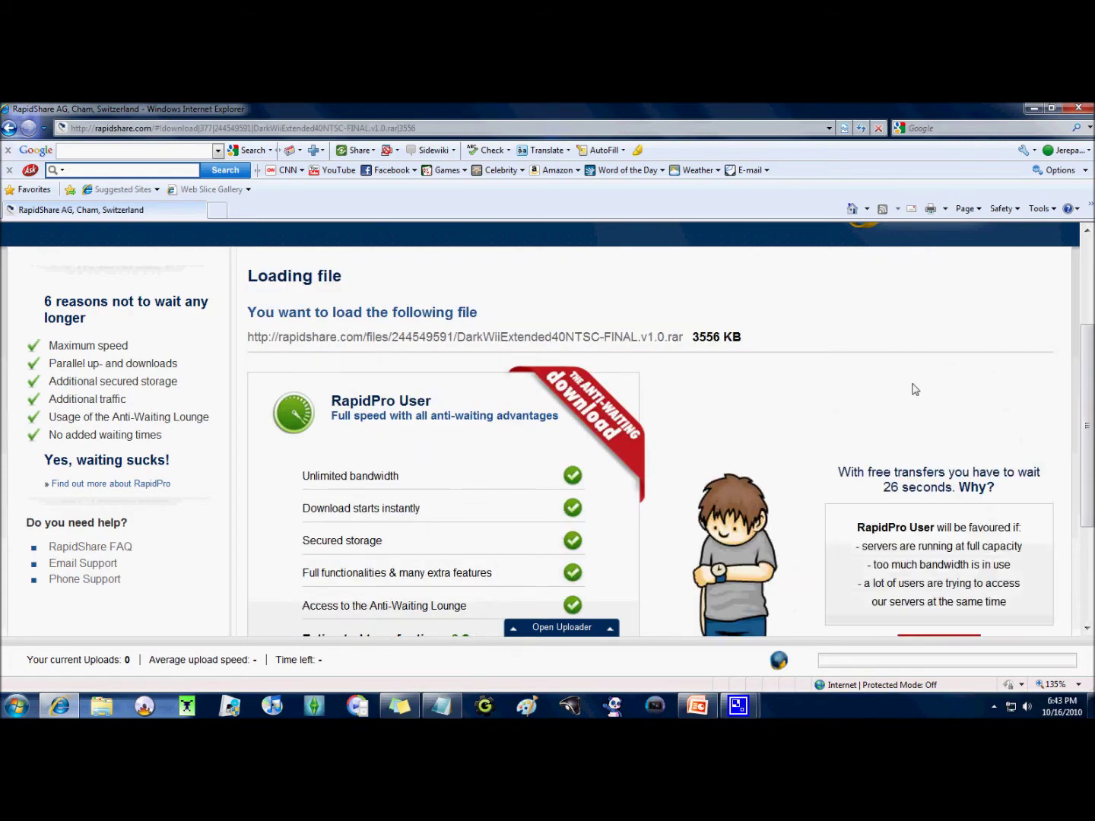
scroll(899, 398, down, 2)
scroll(476, 582, down, 1)
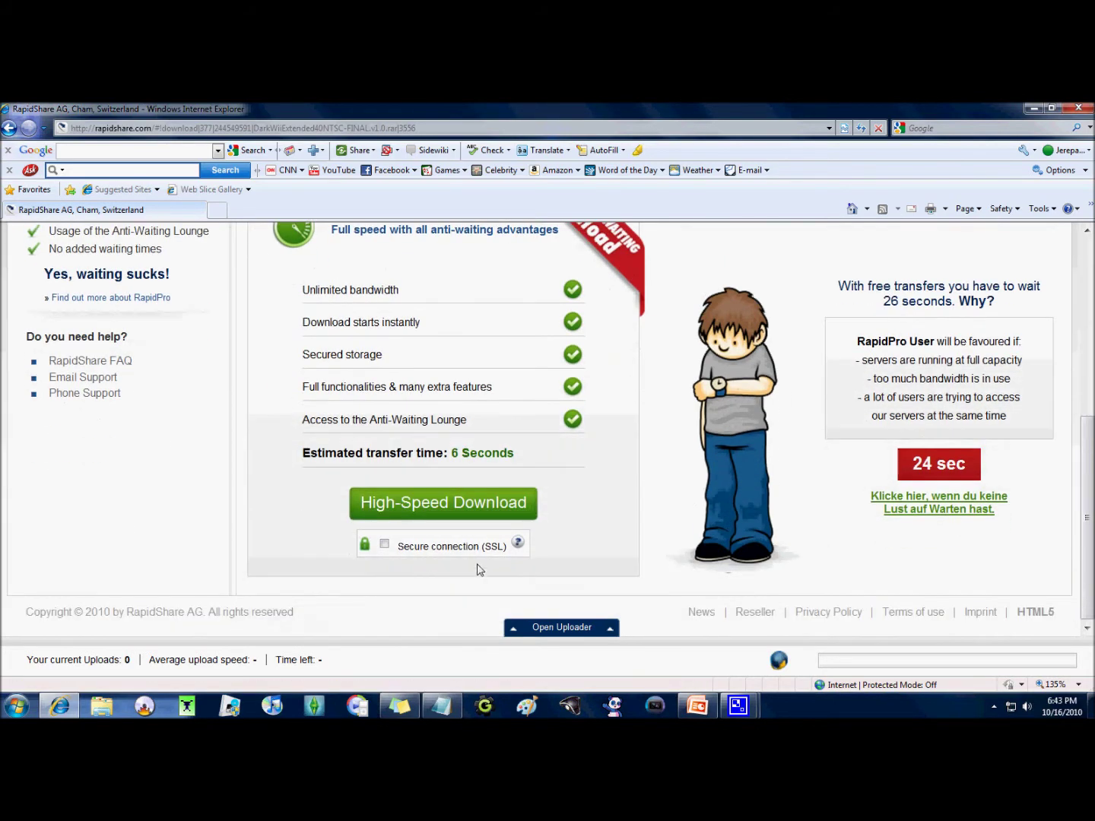
scroll(477, 569, up, 3)
scroll(476, 570, up, 1)
scroll(377, 315, up, 2)
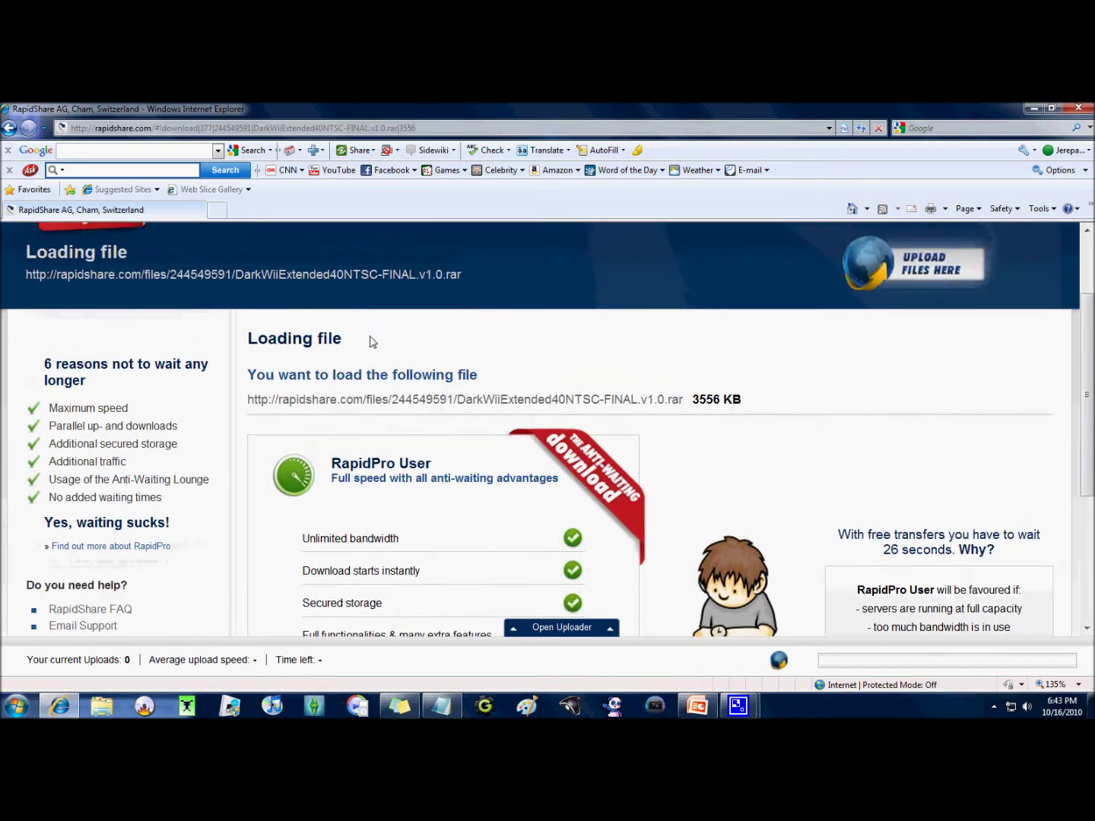
scroll(320, 386, up, 2)
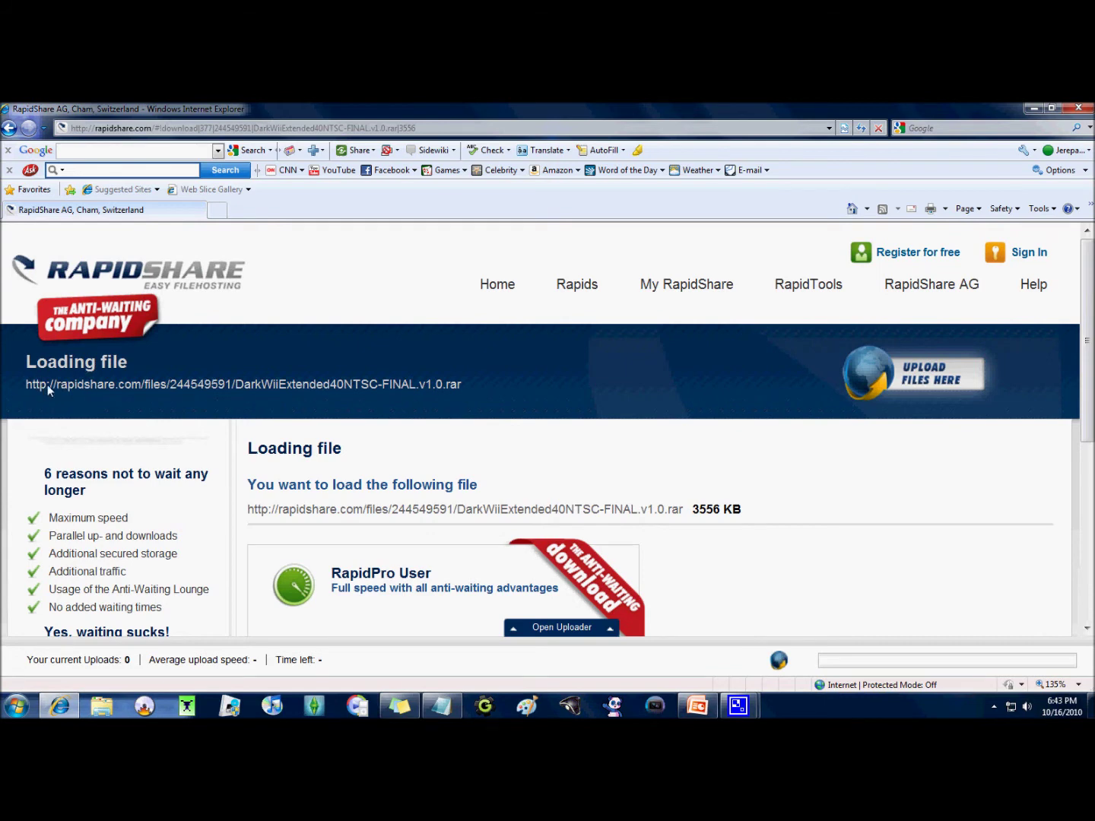
drag(25, 386, 434, 387)
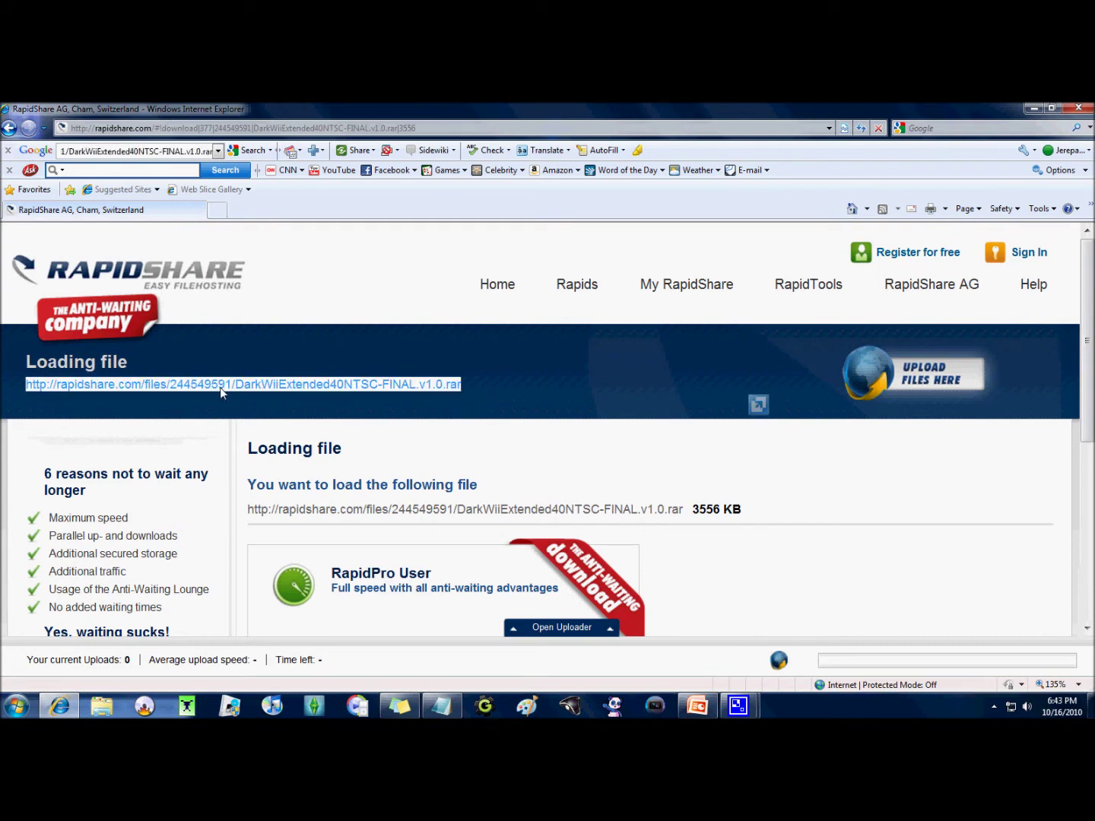
click(220, 386)
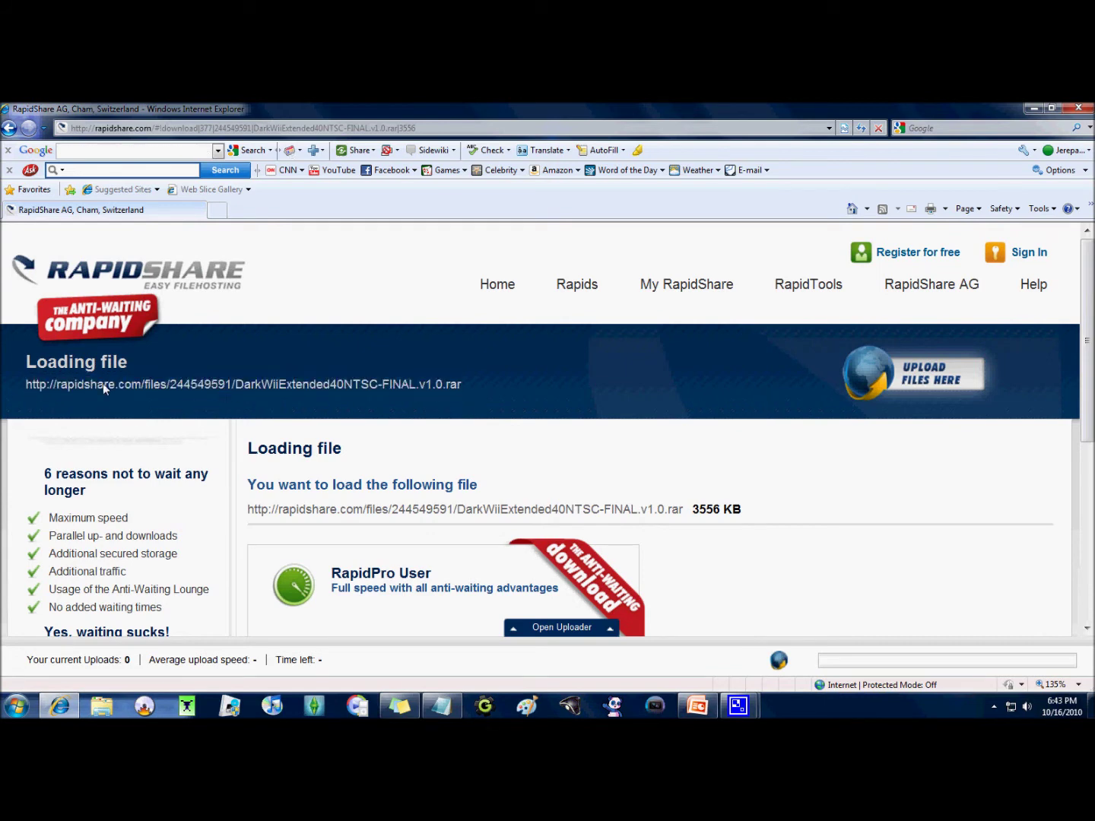
Close the browser and open the wii menu Themes folder on SD Card (H:).
click(1080, 109)
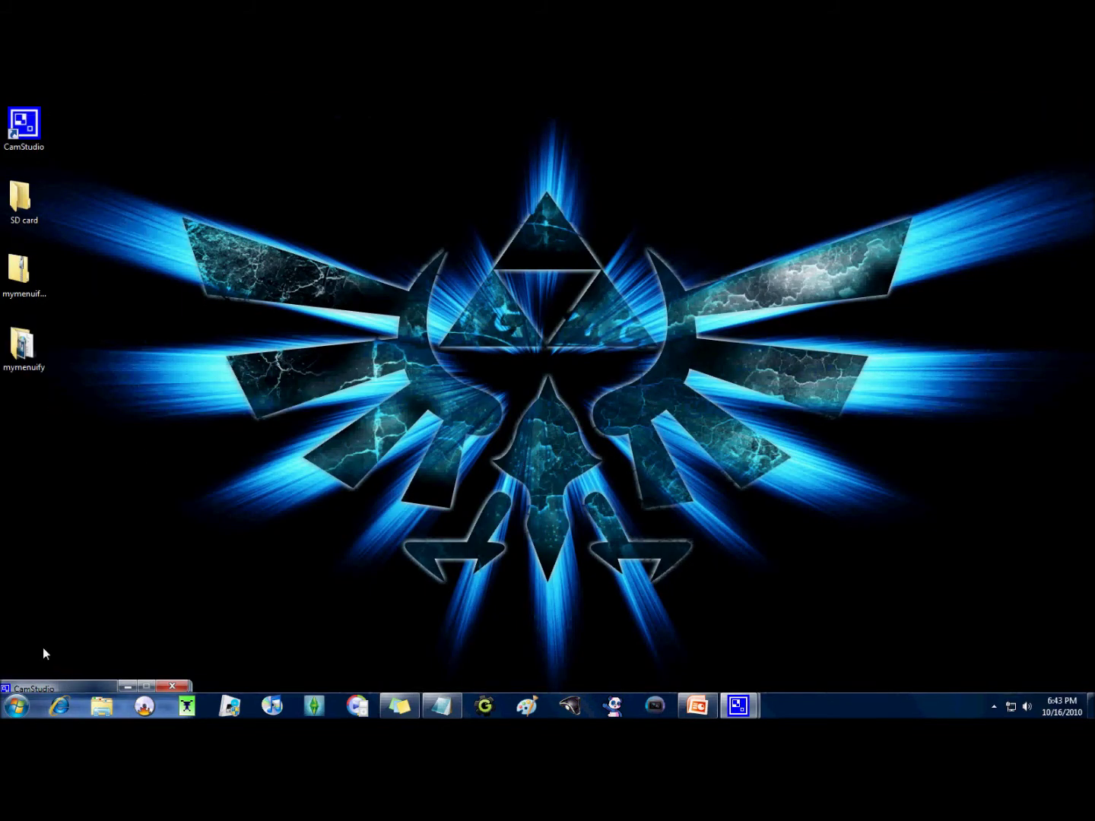
click(16, 706)
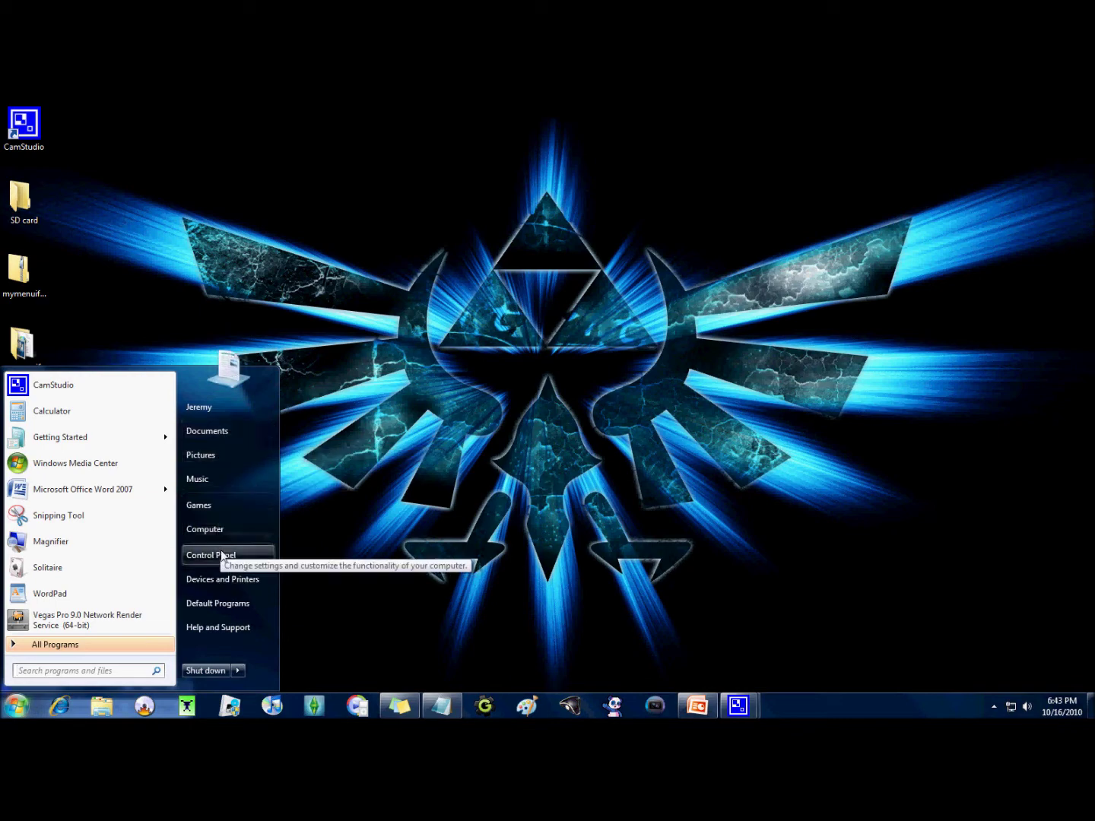
click(225, 528)
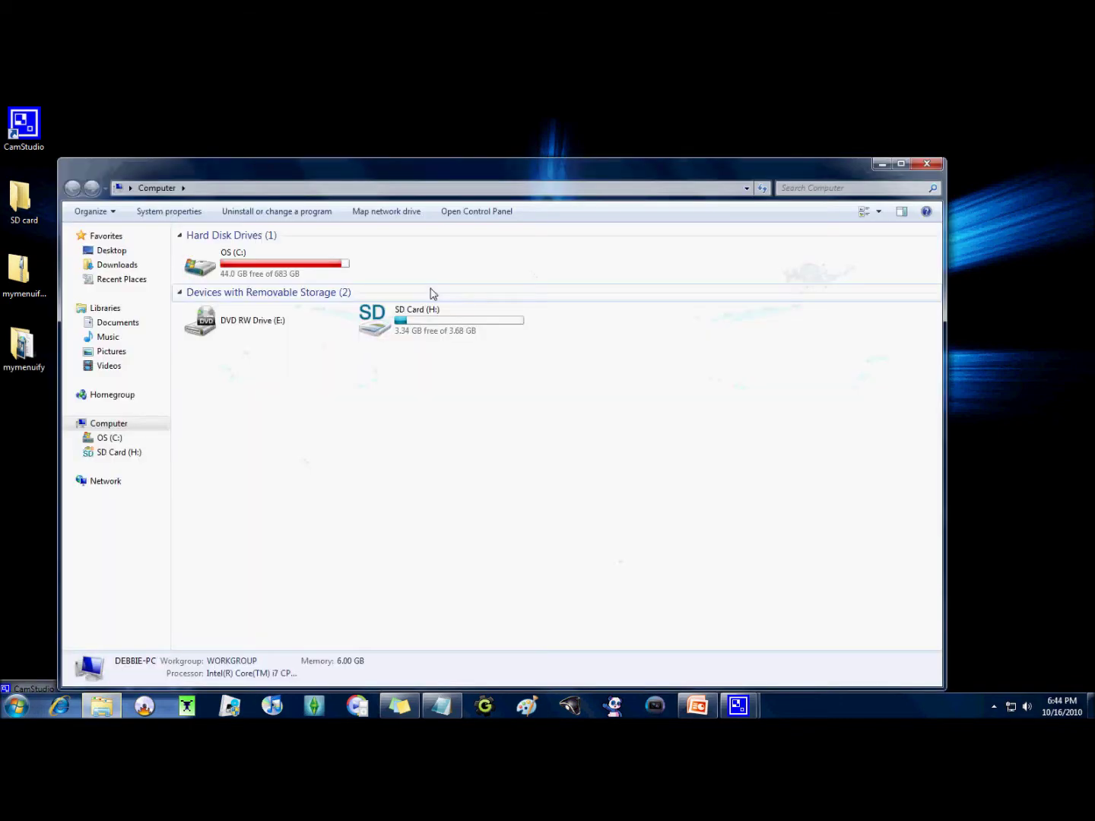
click(430, 332)
double_click(429, 331)
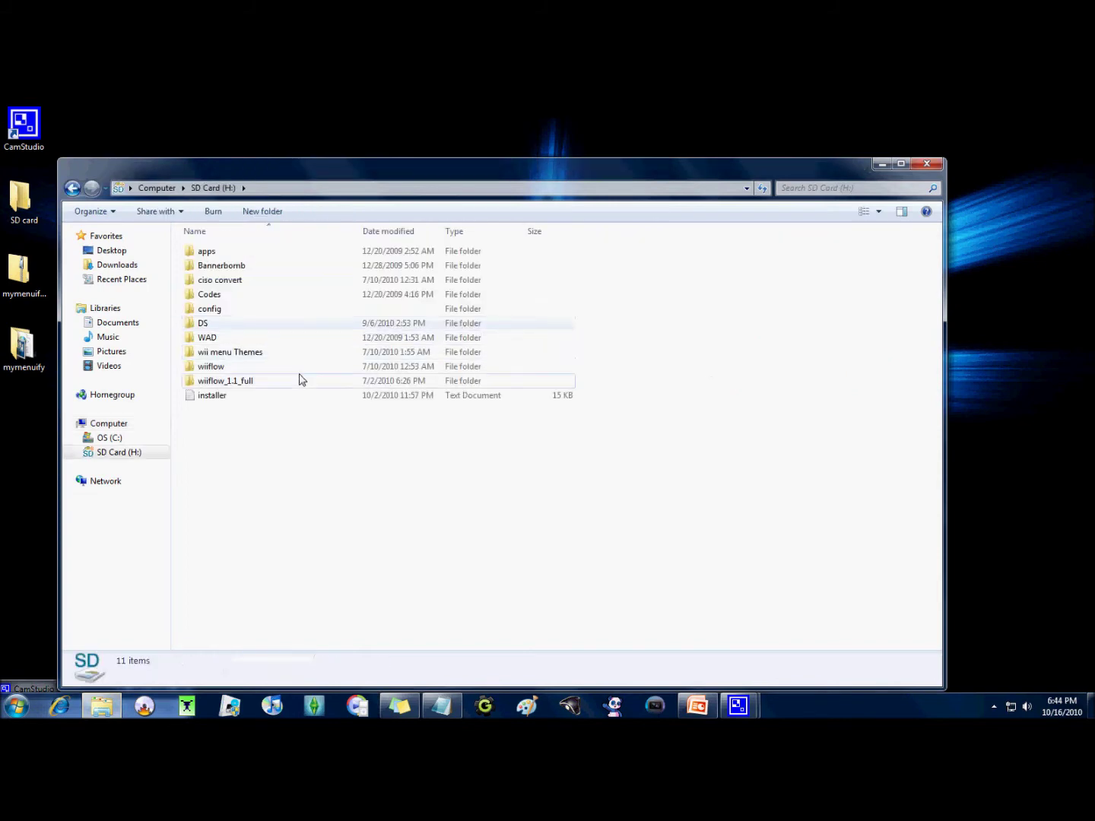
click(254, 355)
double_click(254, 359)
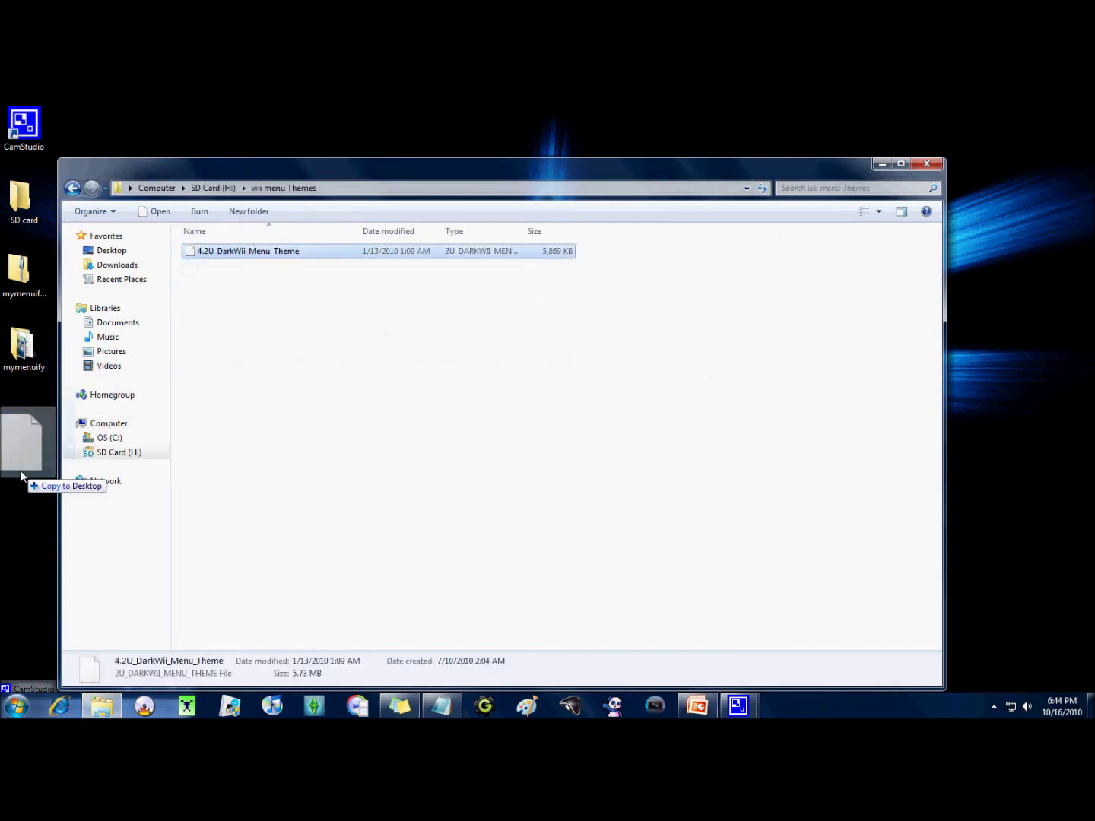
Copy 4.2U_DarkWii_Menu_Theme and paste it onto the desktop.
drag(243, 258, 256, 259)
right_click(257, 259)
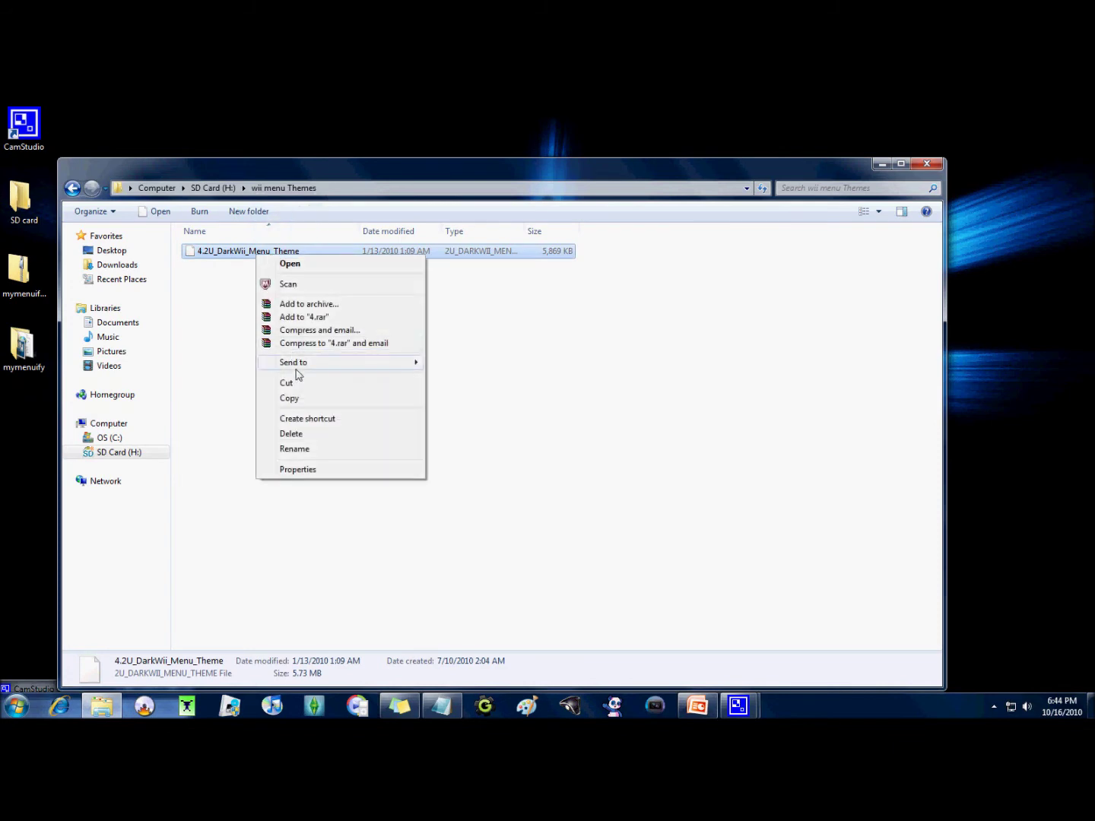
click(295, 396)
right_click(32, 498)
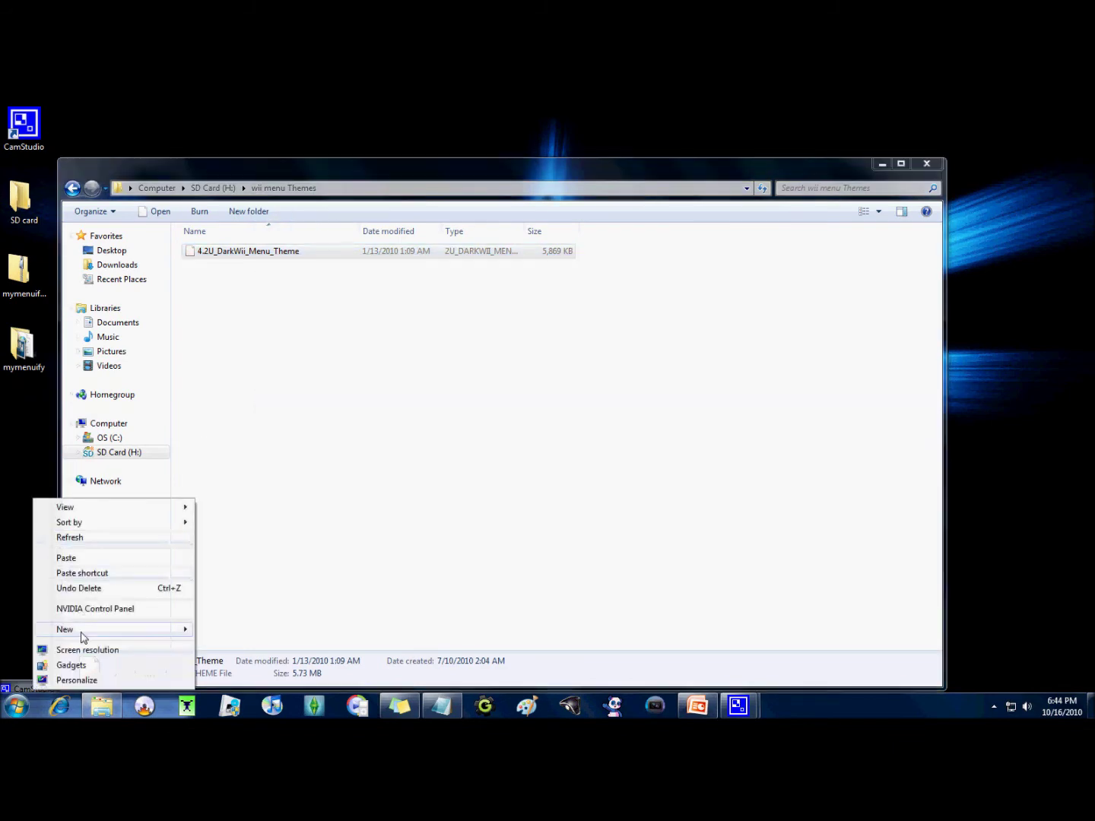
click(69, 558)
key(super+d)
click(24, 428)
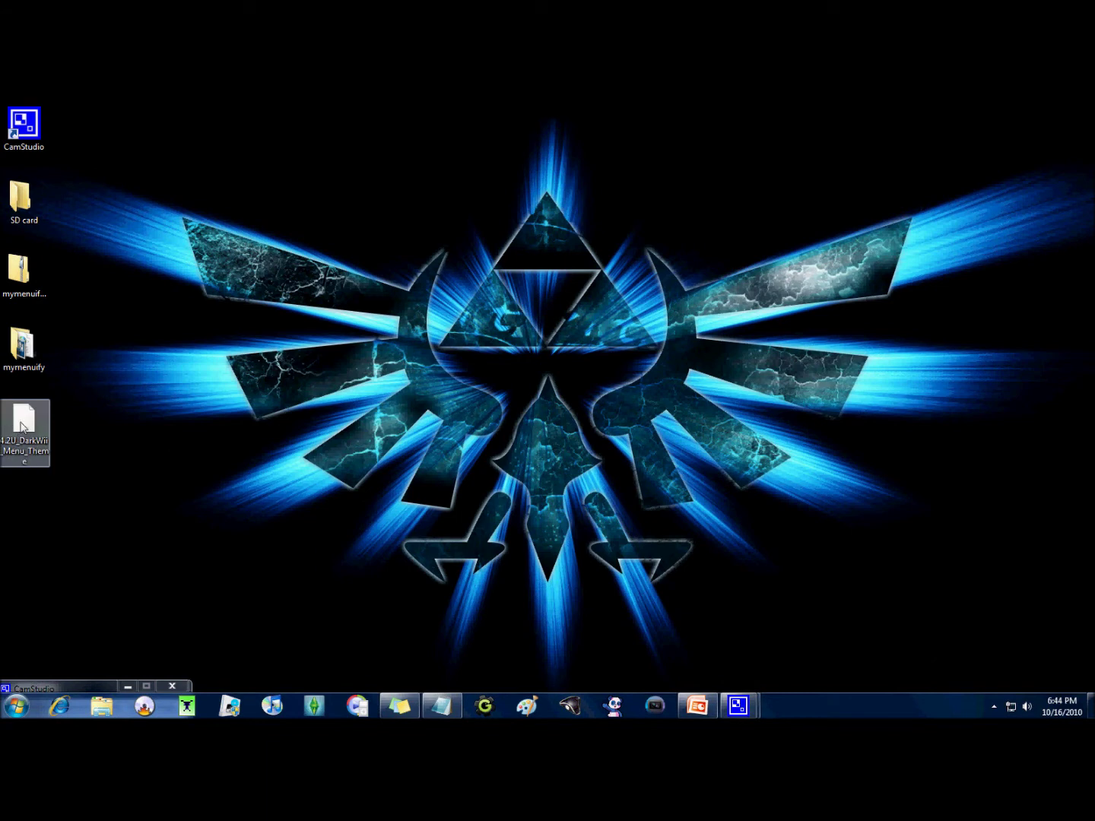
drag(19, 424, 23, 432)
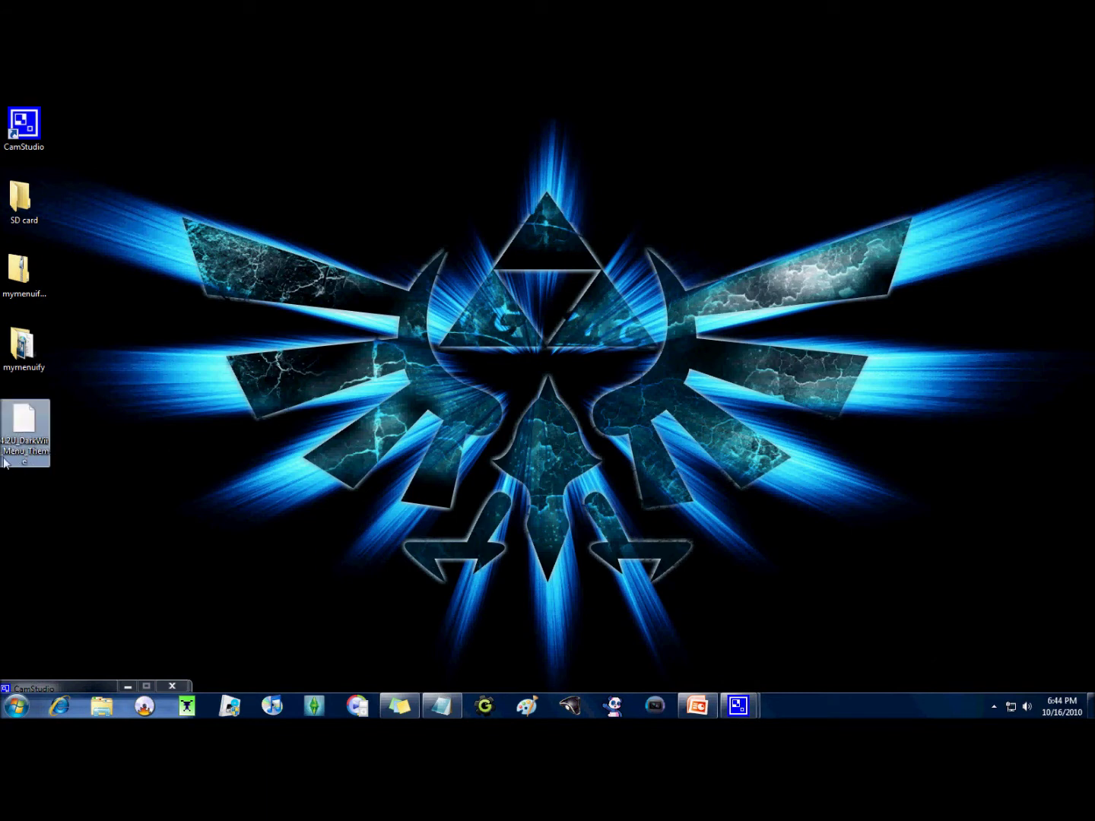
click(79, 422)
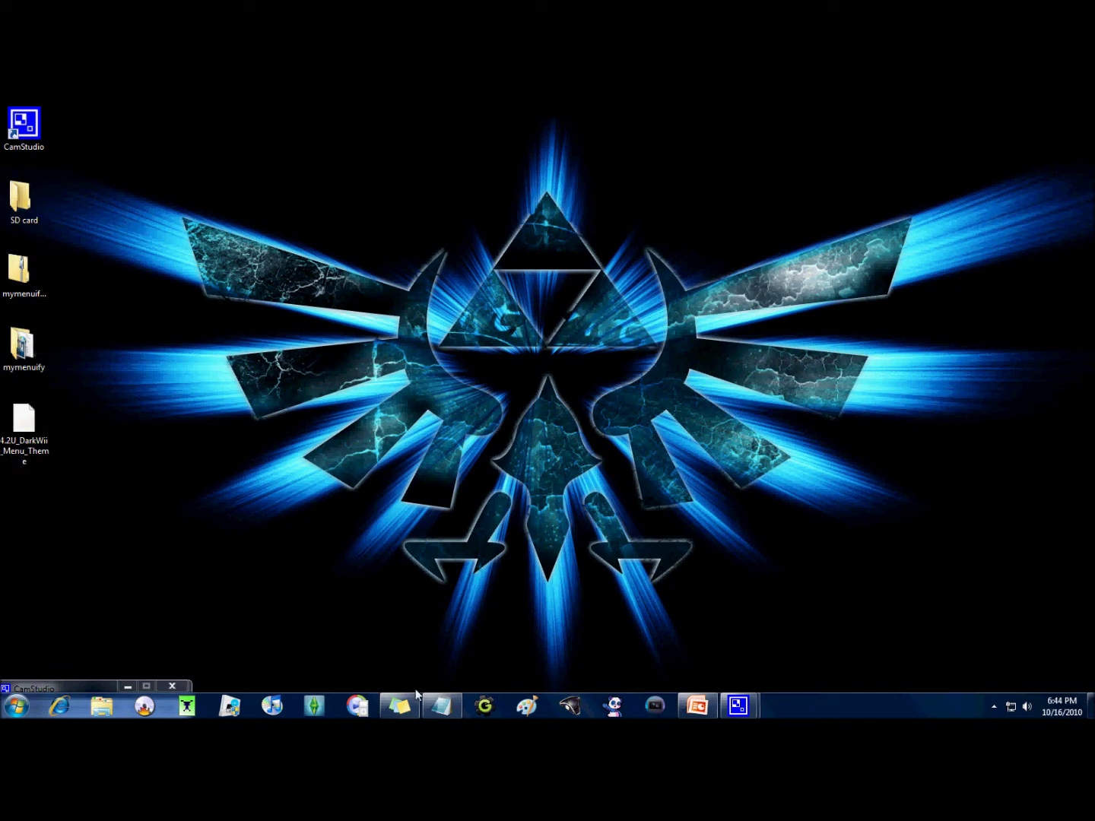
Check the notes for the make an apps folder step.
click(444, 709)
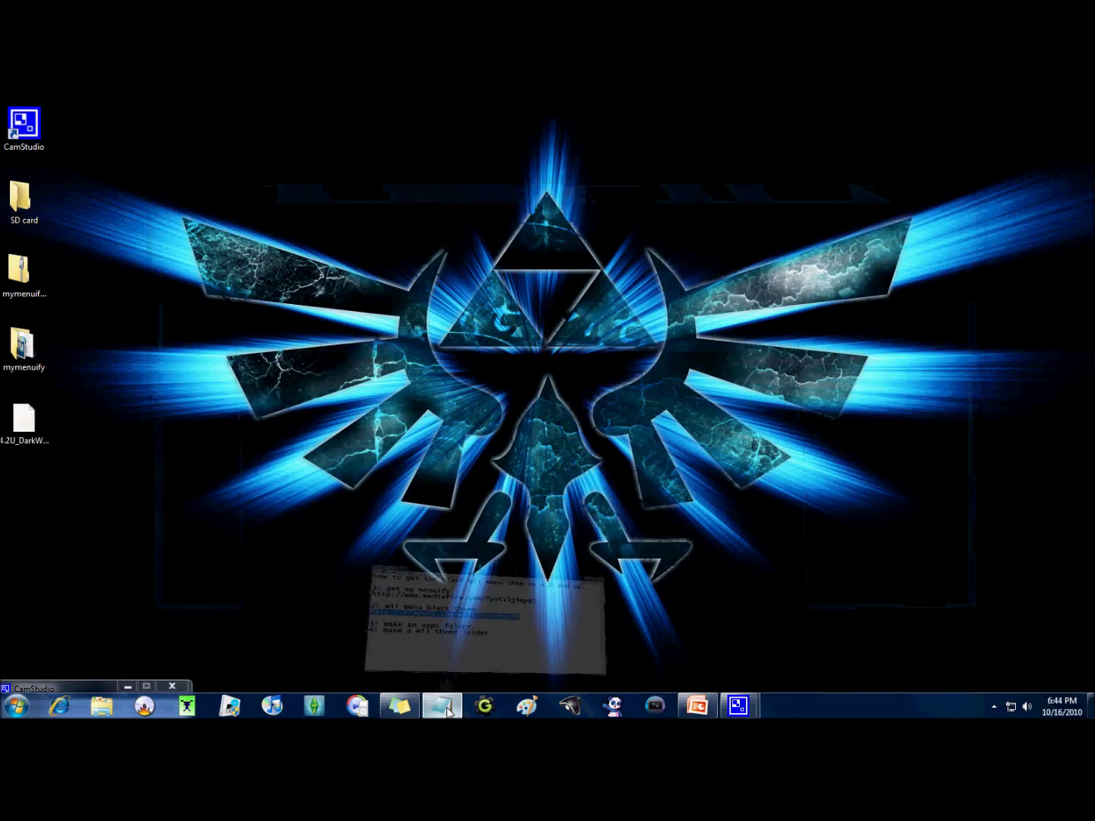
click(448, 711)
drag(206, 422, 518, 434)
click(911, 190)
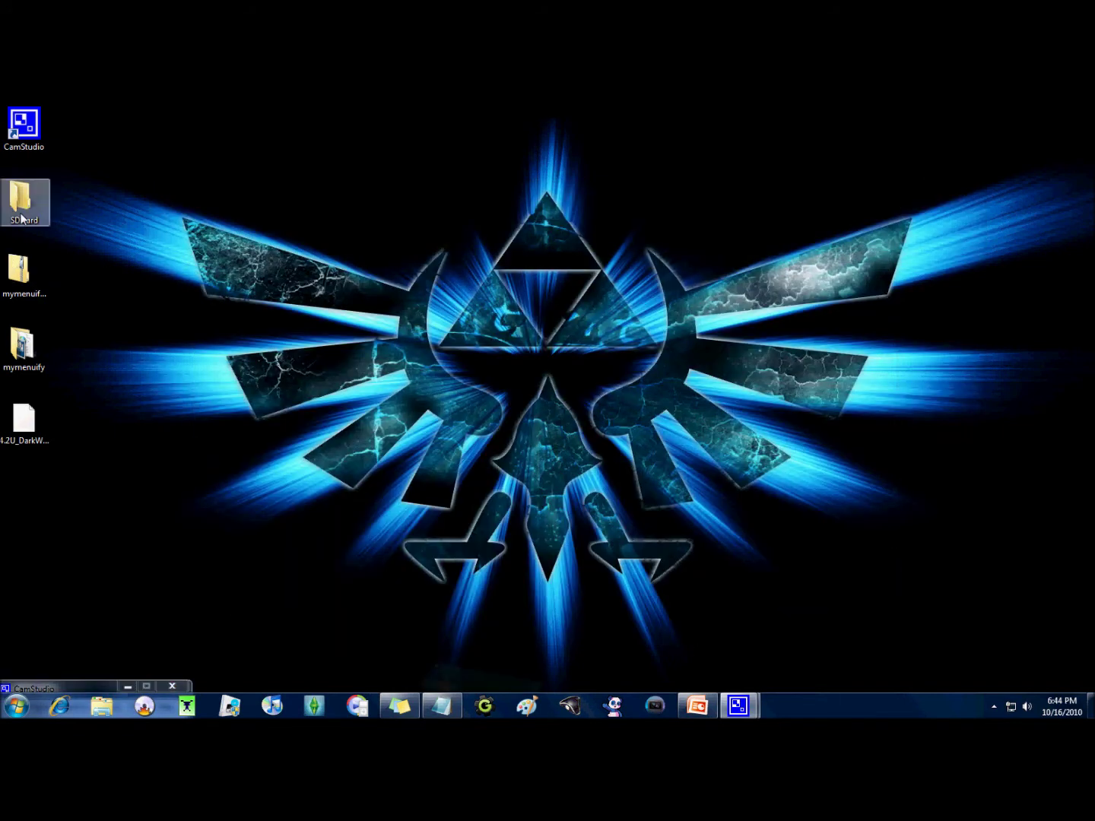
Create a new folder named APPS inside the SD card folder.
double_click(22, 219)
right_click(277, 332)
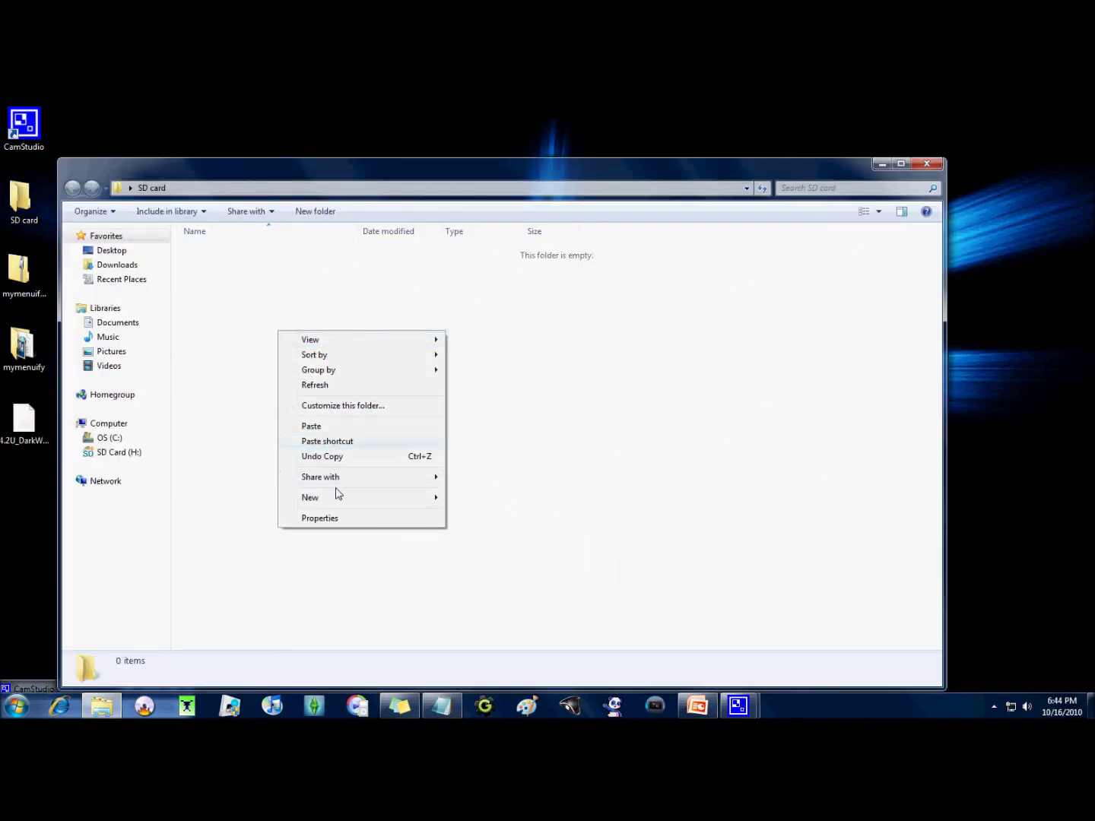
mouse_move(326, 496)
click(468, 497)
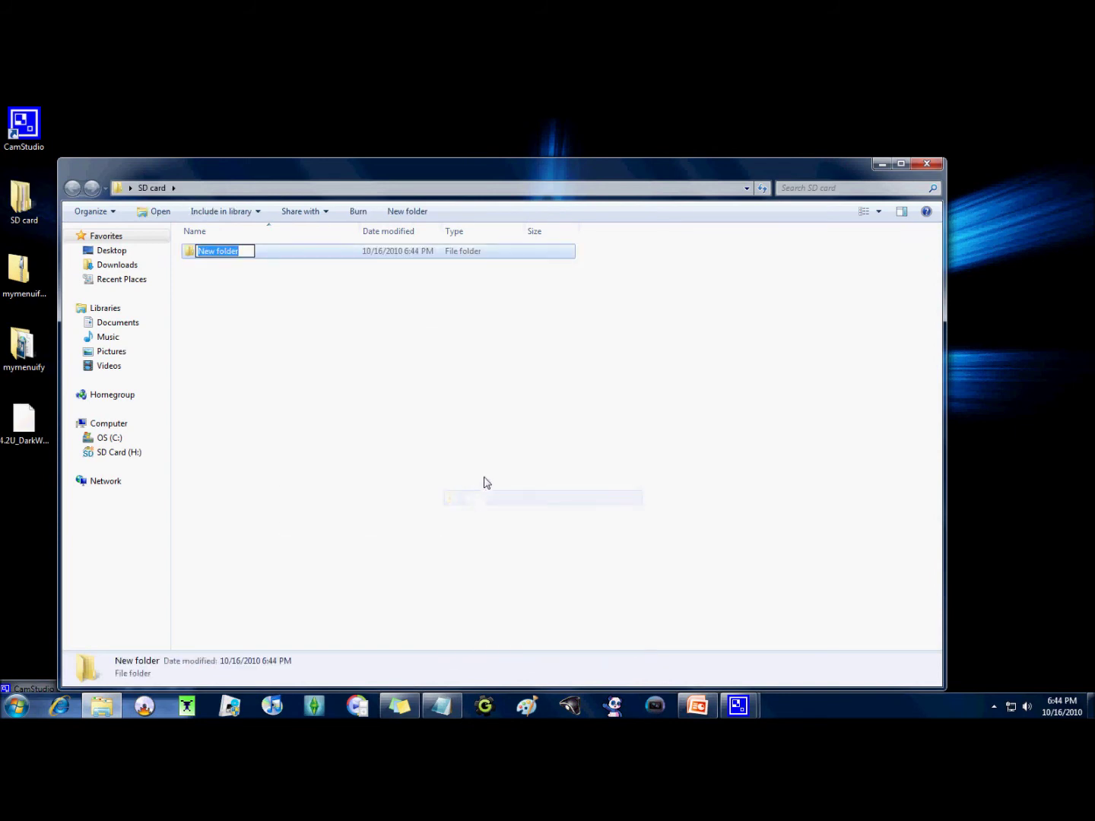
text(APPS)
click(485, 482)
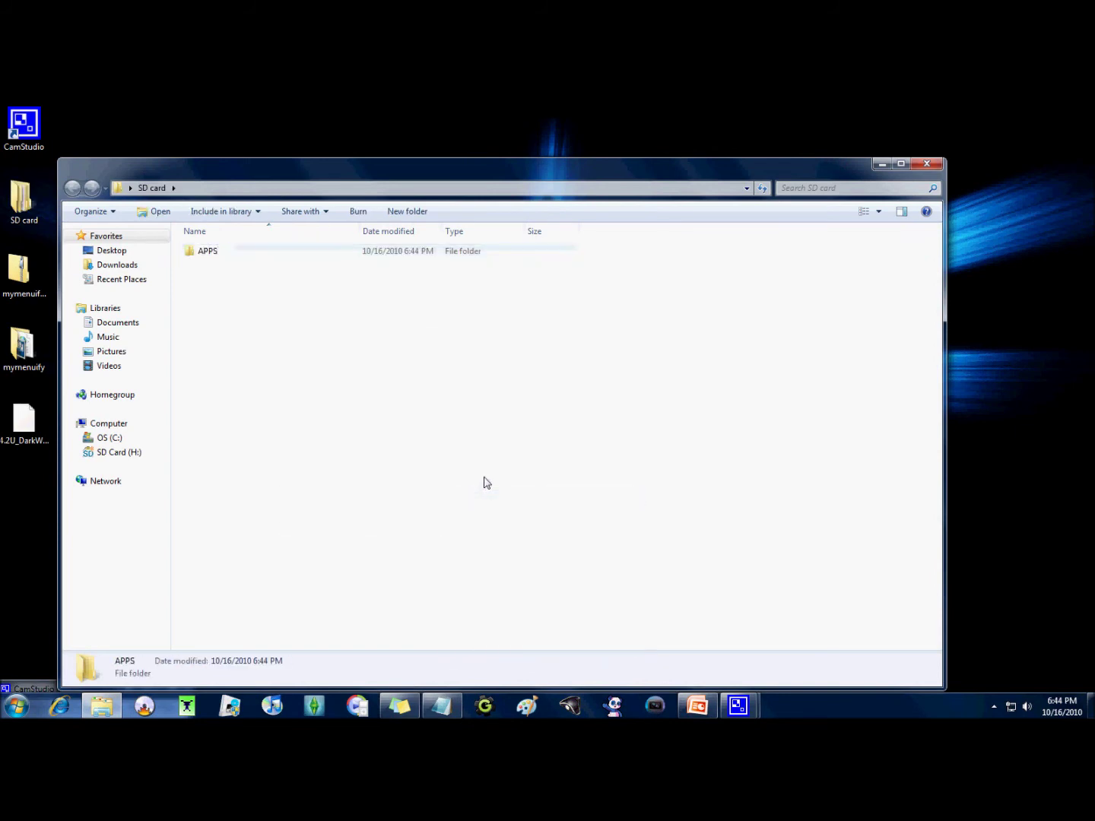
Create a second folder named Wii menu themes beside APPS.
right_click(350, 445)
mouse_move(383, 606)
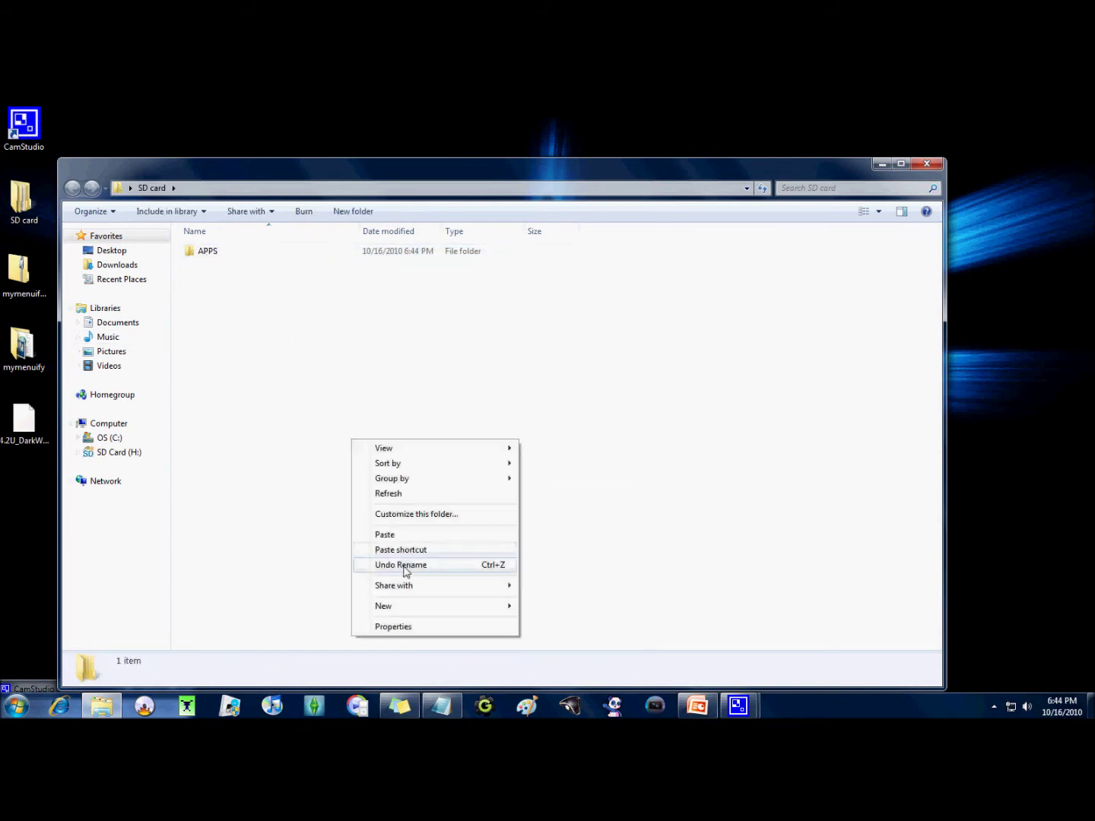
click(551, 451)
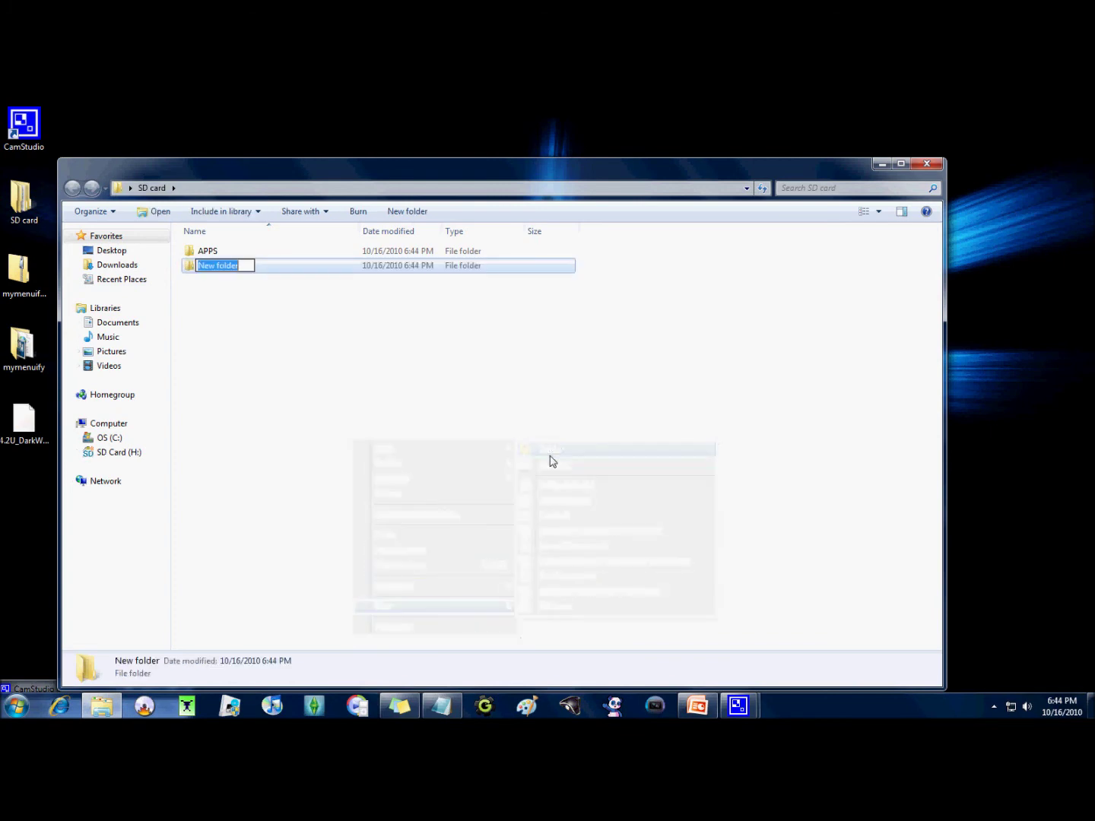
text(Wii menu themes)
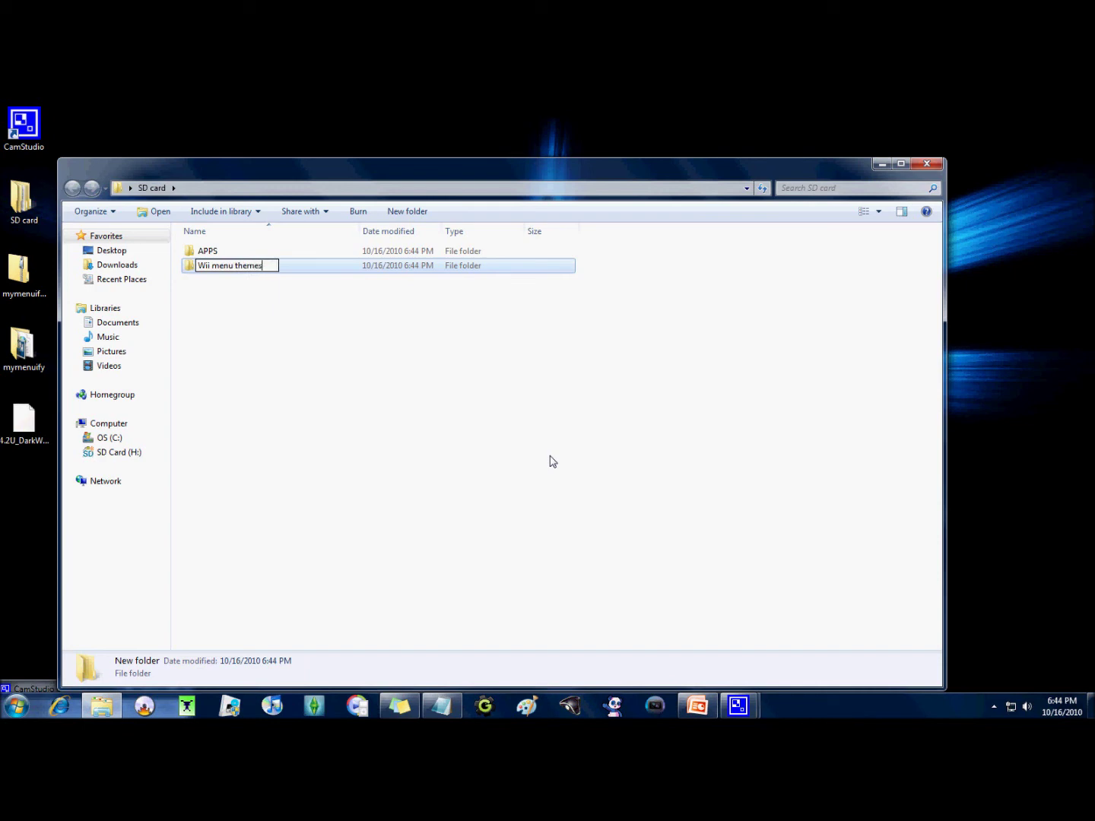
click(550, 459)
drag(285, 162, 304, 157)
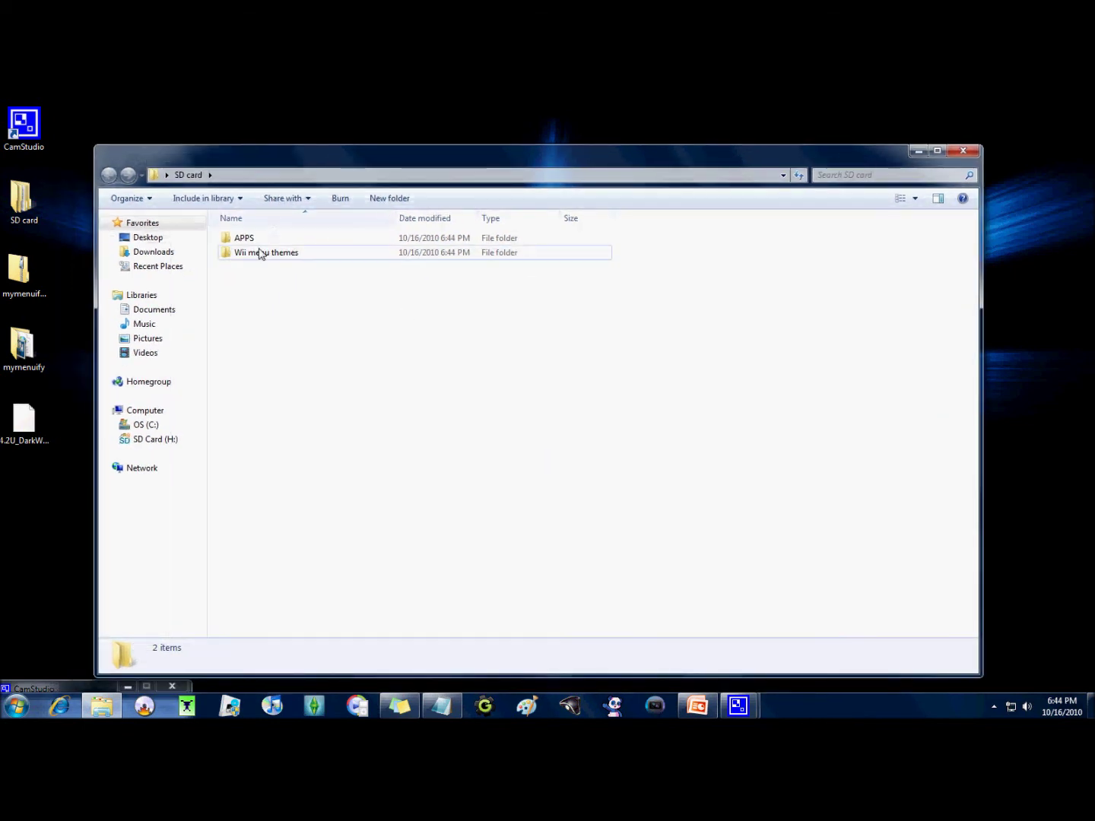
Move the dark Wii theme file from the desktop into Wii menu themes.
click(25, 428)
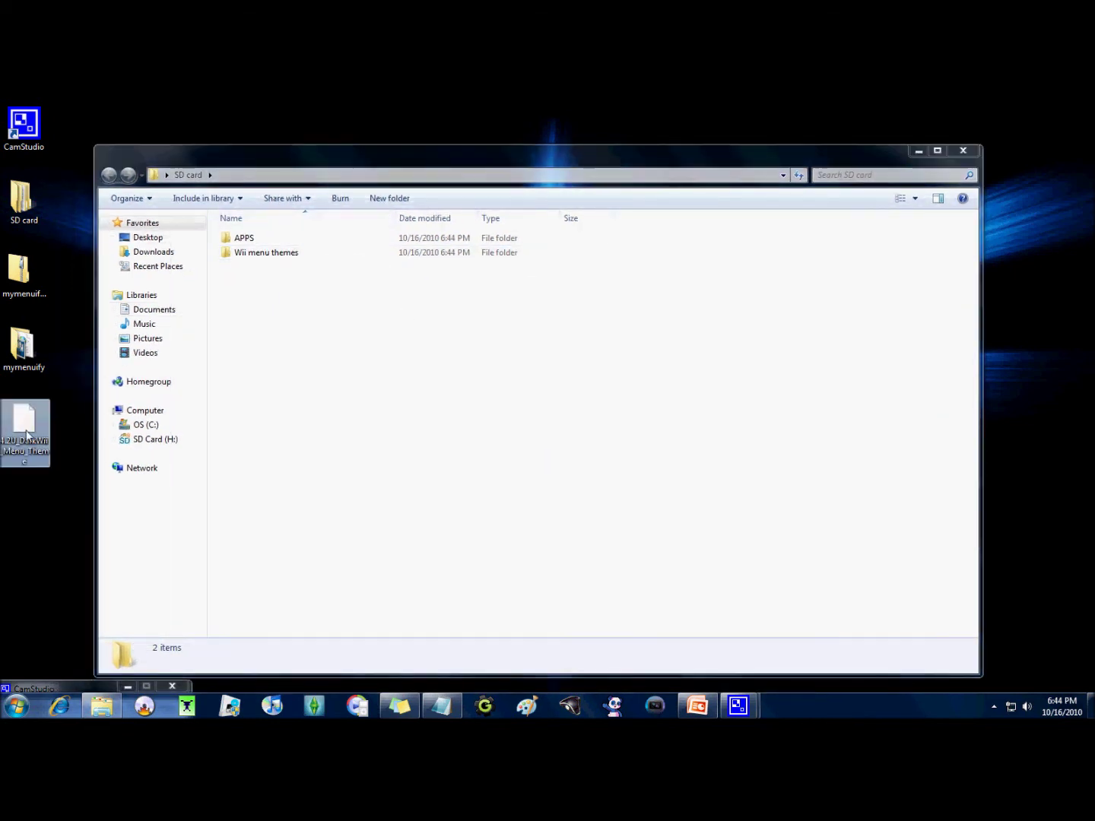
drag(25, 434, 247, 252)
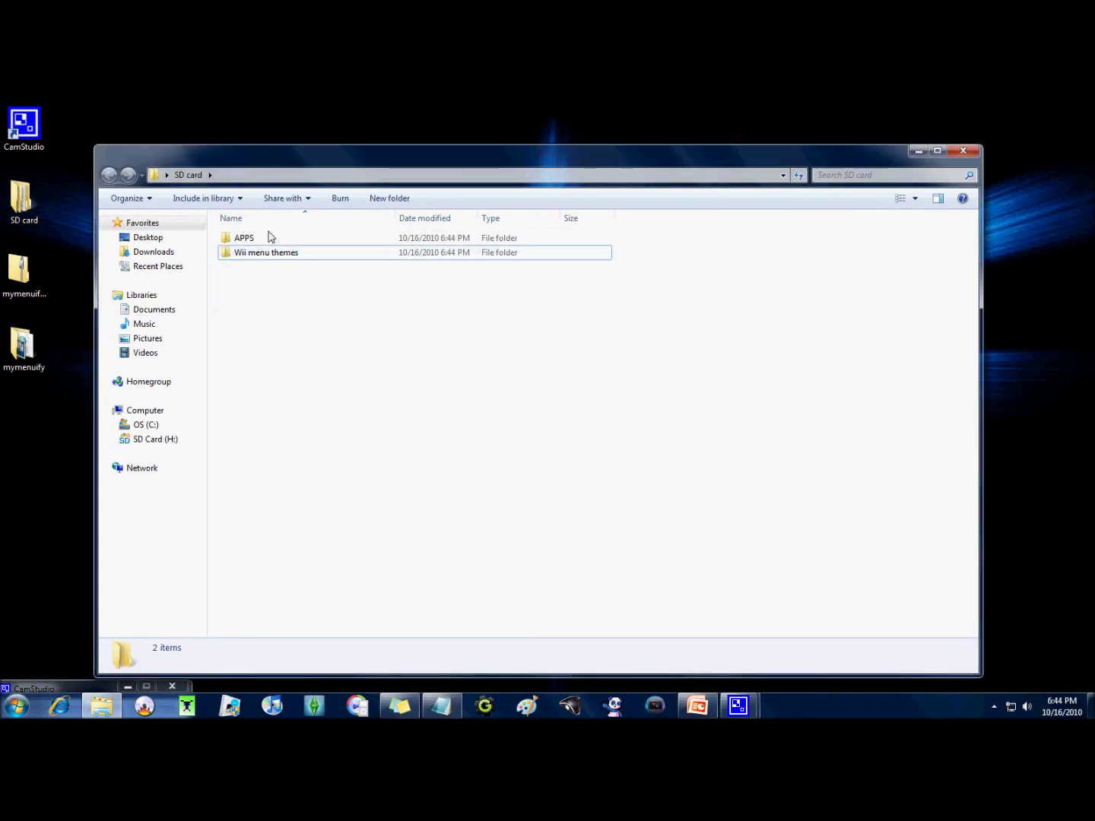
double_click(261, 253)
click(117, 176)
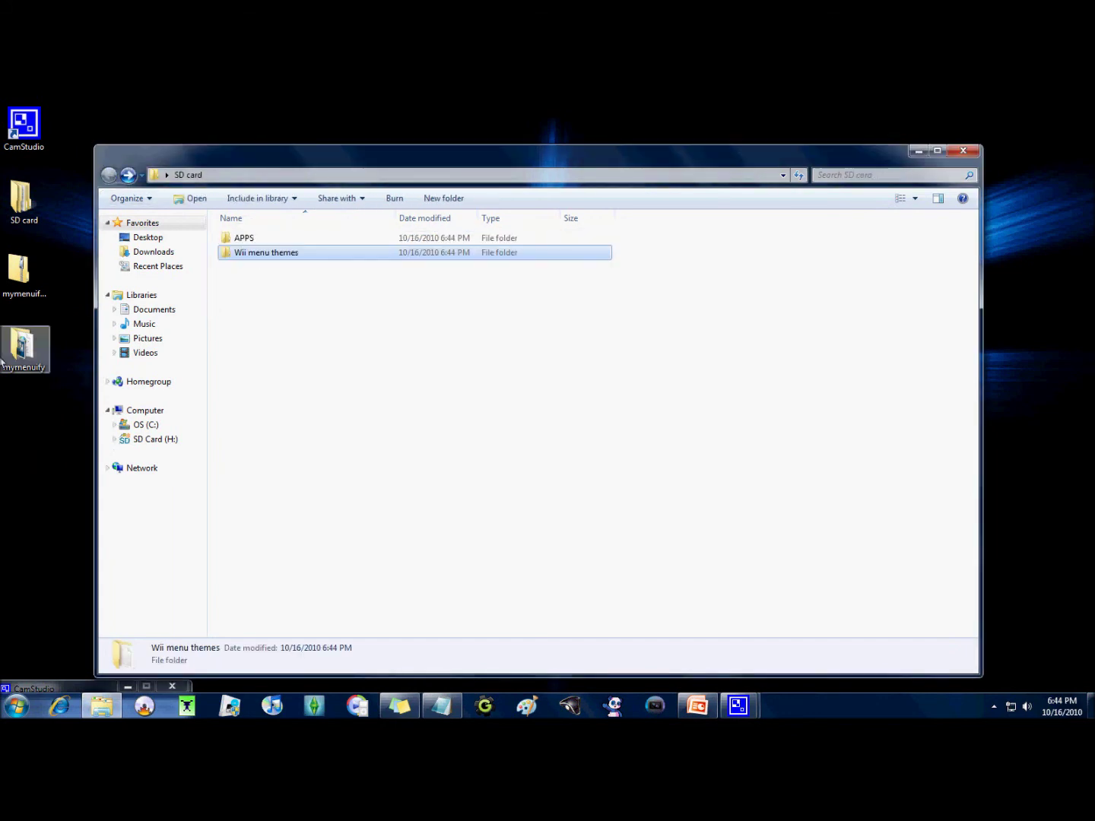
Move the mymenuify folder into APPS, confirm it, and close the SD card window.
drag(14, 364, 241, 239)
double_click(242, 238)
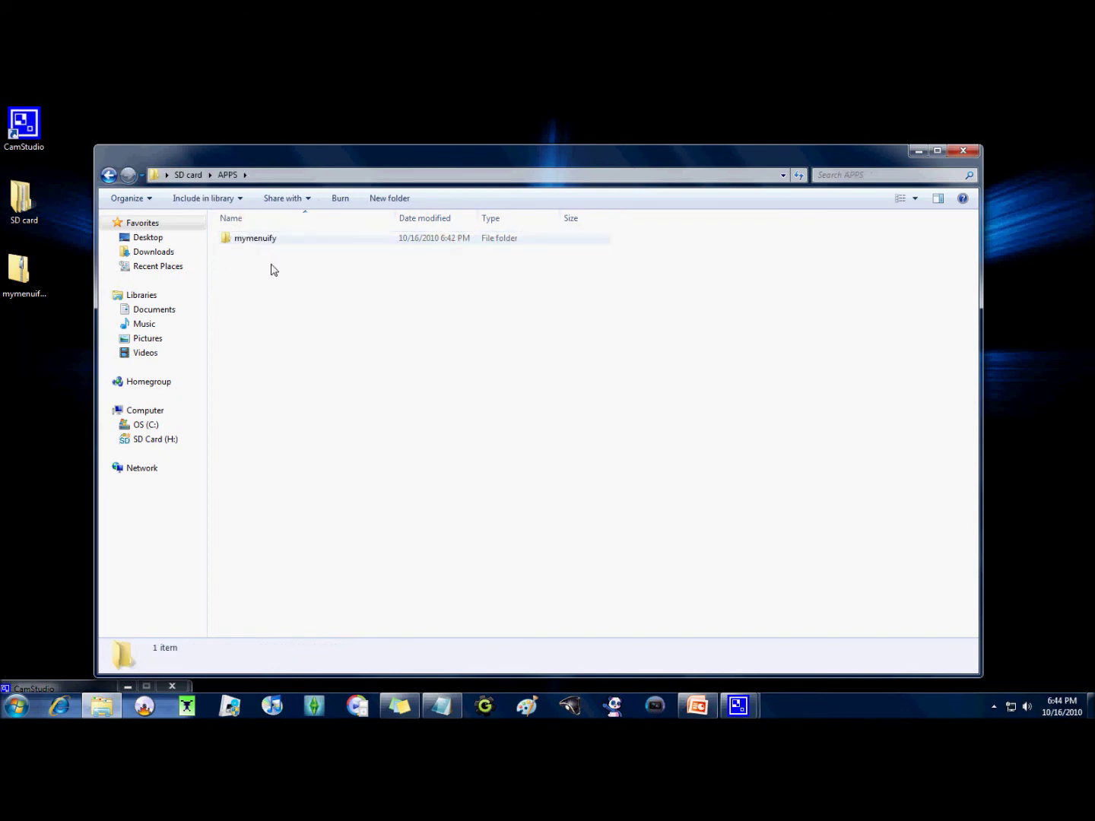
click(109, 175)
drag(419, 161, 362, 204)
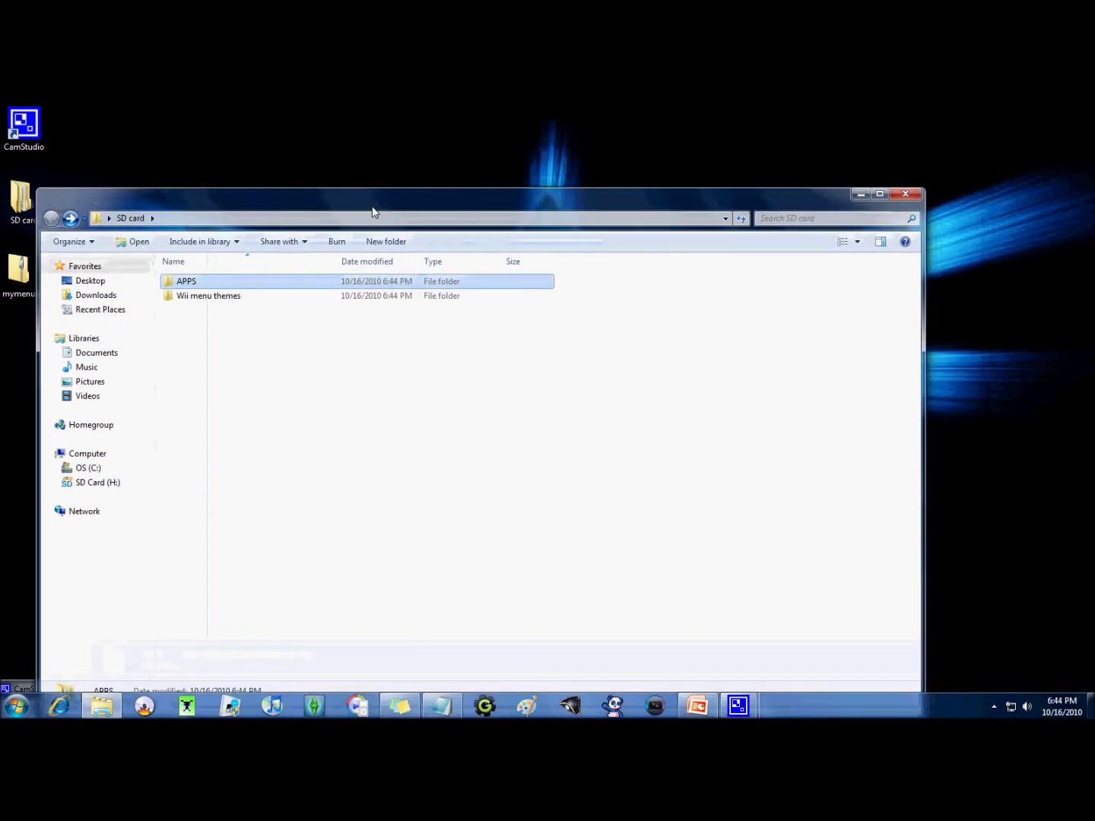
click(903, 192)
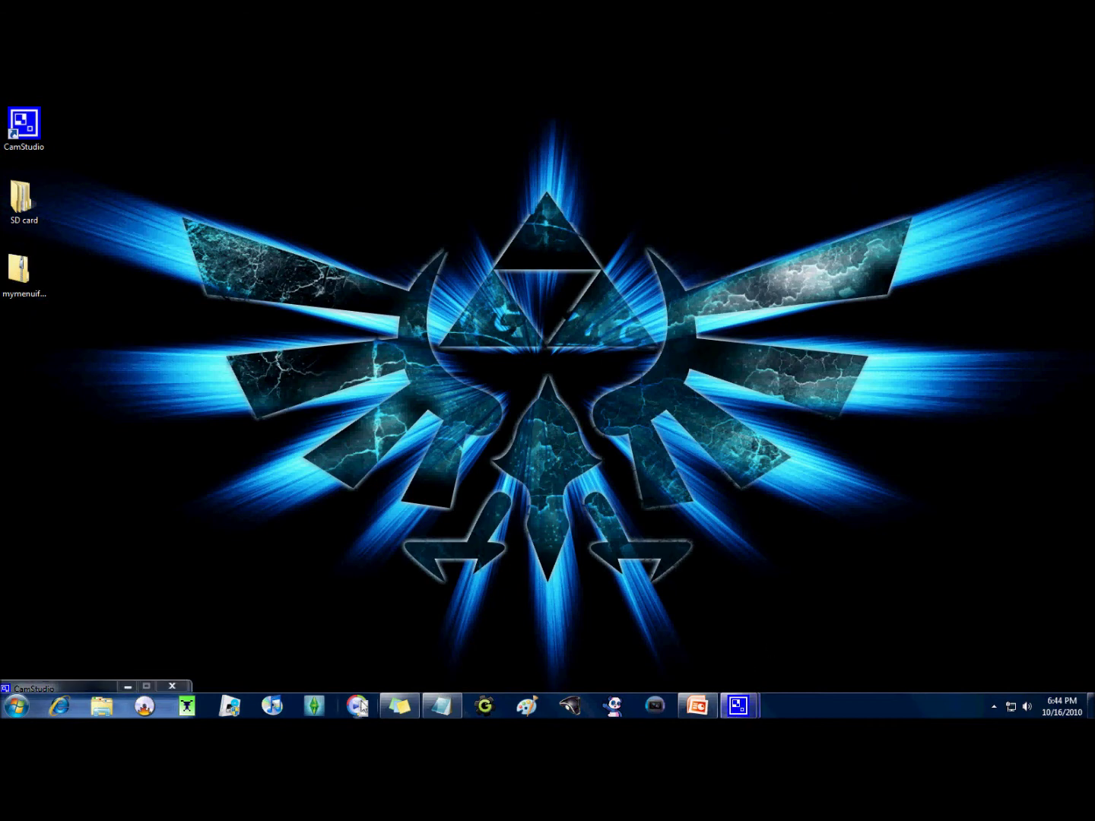
Restore the CamStudio recorder window and nudge it into place on the desktop.
click(75, 685)
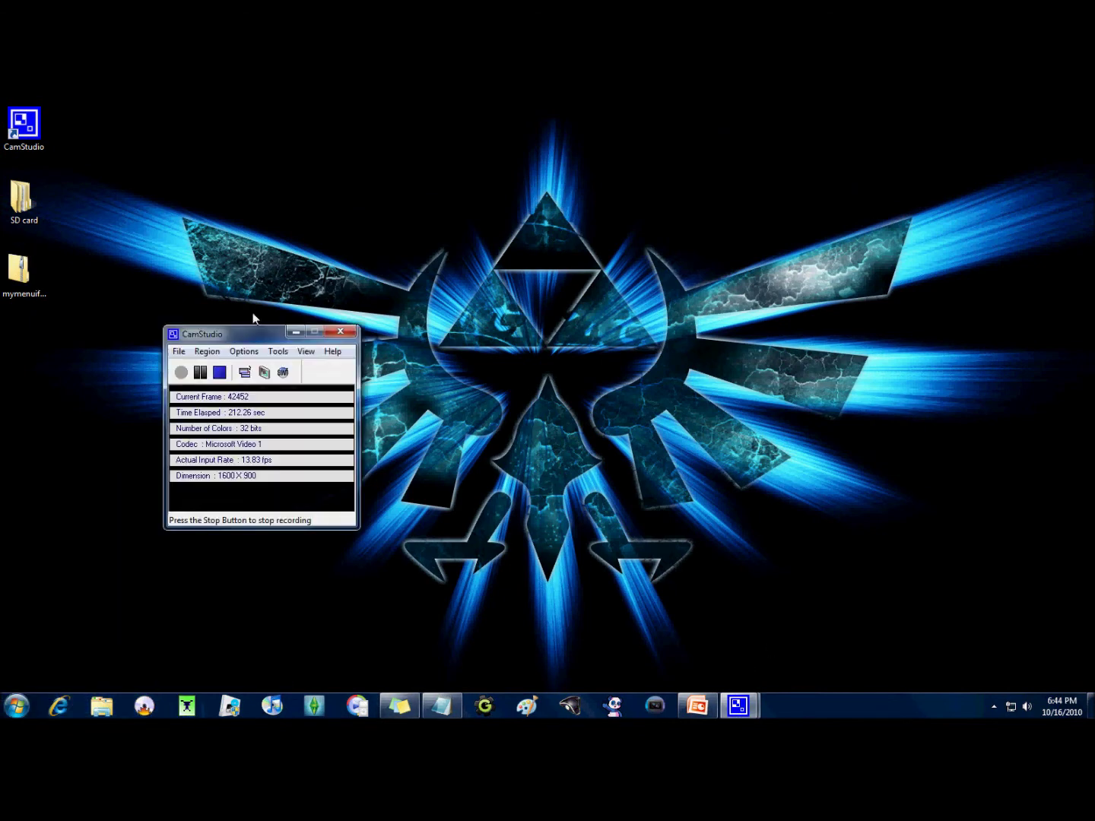
drag(244, 376, 240, 396)
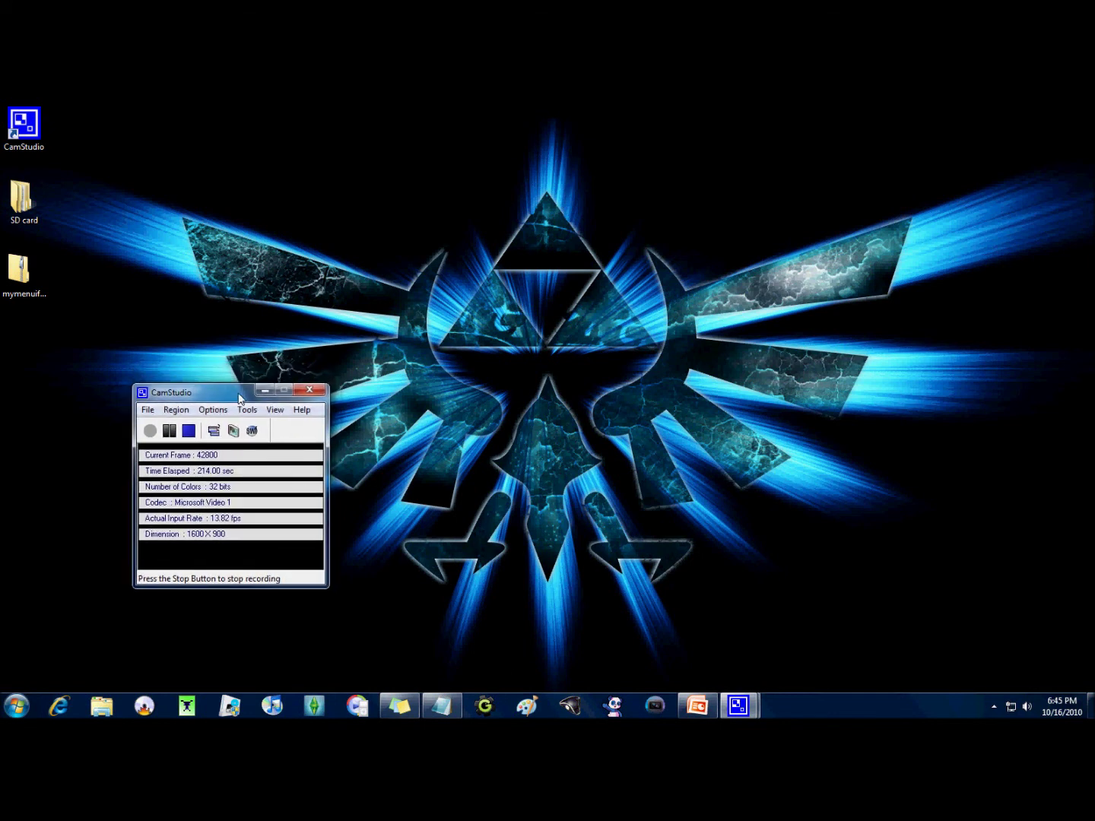
drag(239, 396, 241, 391)
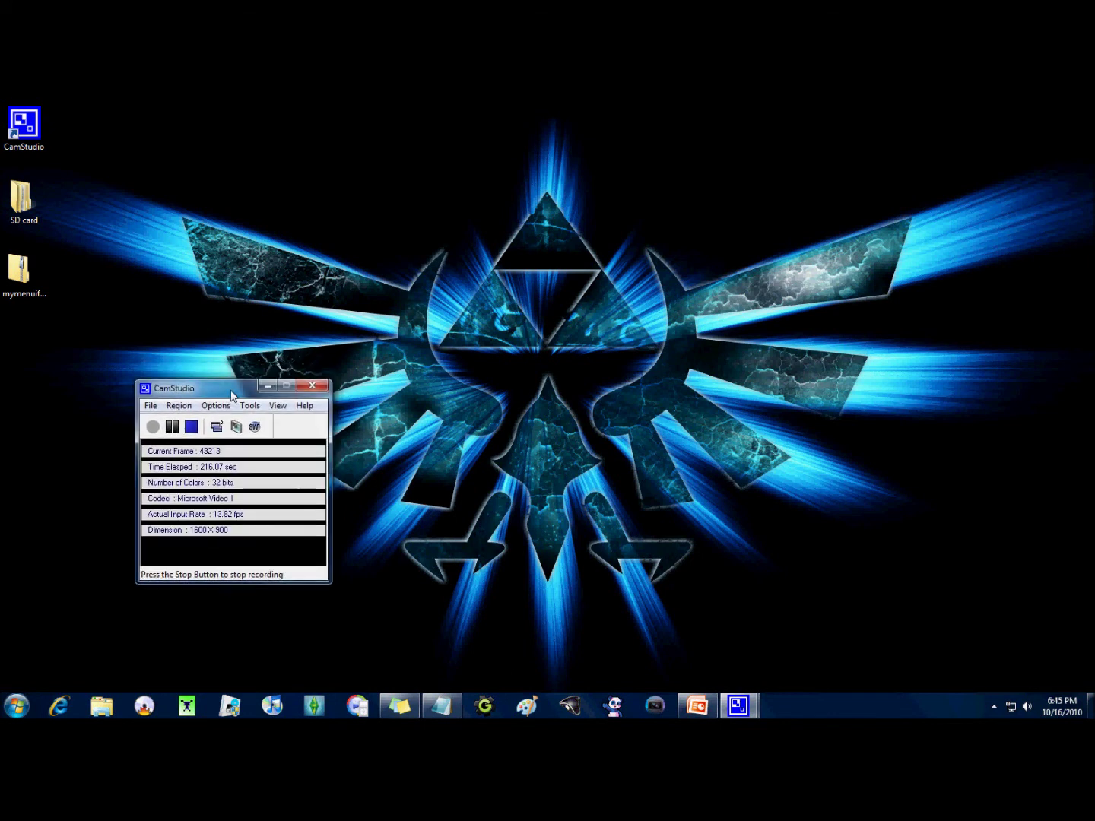